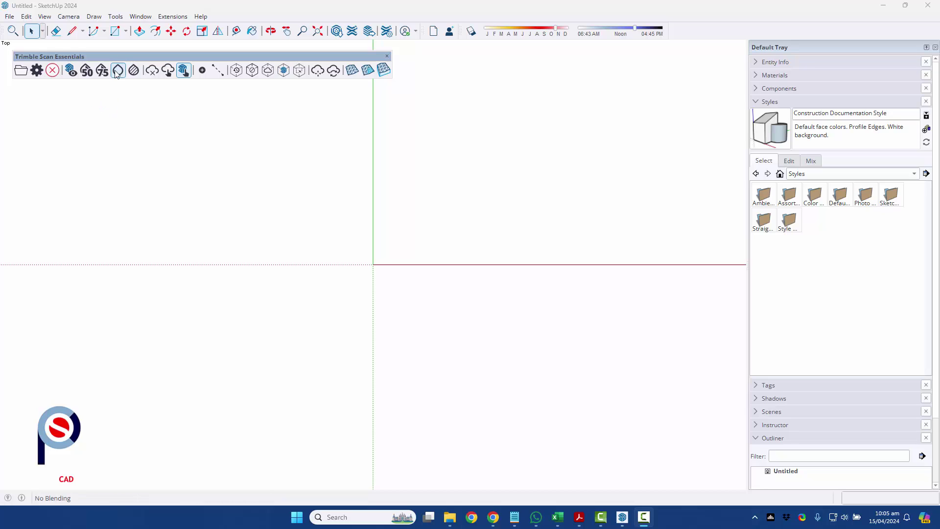
Step: Load the scan file "PROCADSYS BUILDING Merge Project.rwp" as a point cloud
mouse_move(116, 58)
mouse_down()
mouse_move(105, 46)
mouse_move(152, 62)
mouse_move(120, 56)
mouse_up()
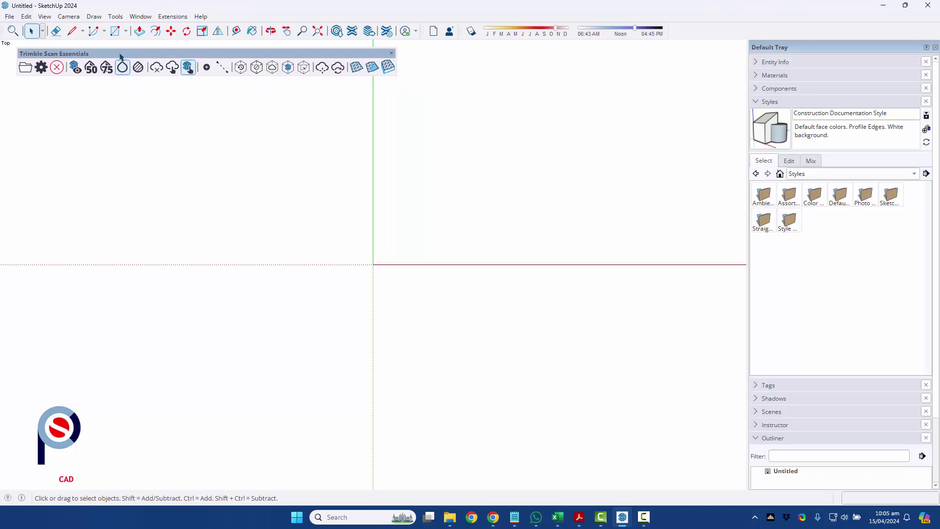
click(25, 70)
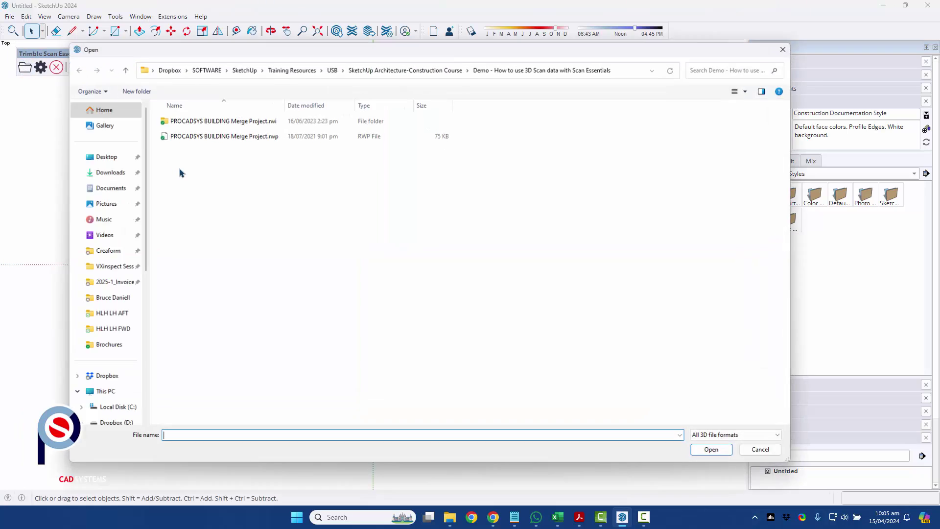
click(714, 435)
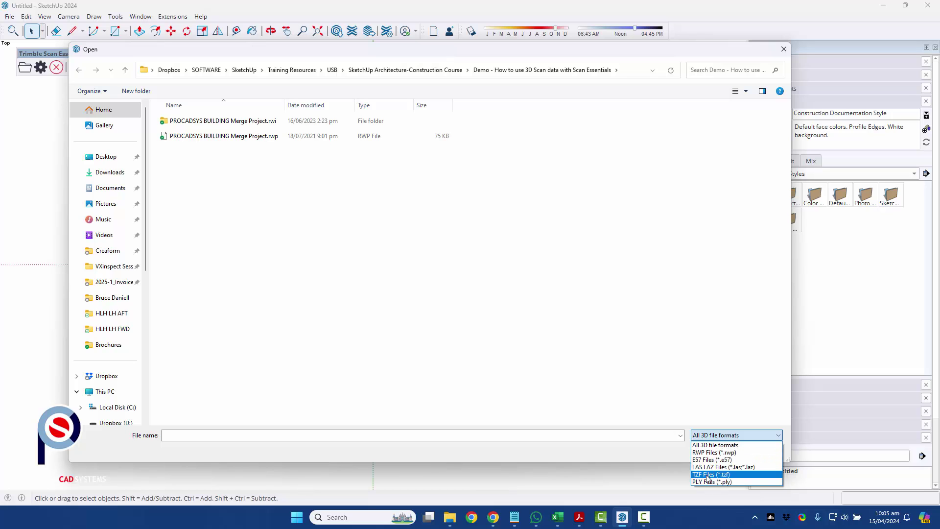
click(576, 382)
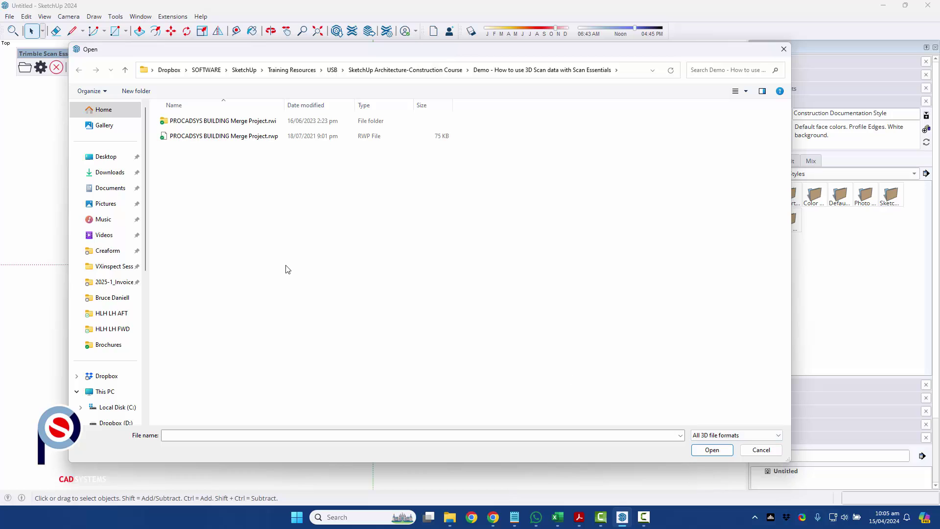
click(206, 137)
click(712, 449)
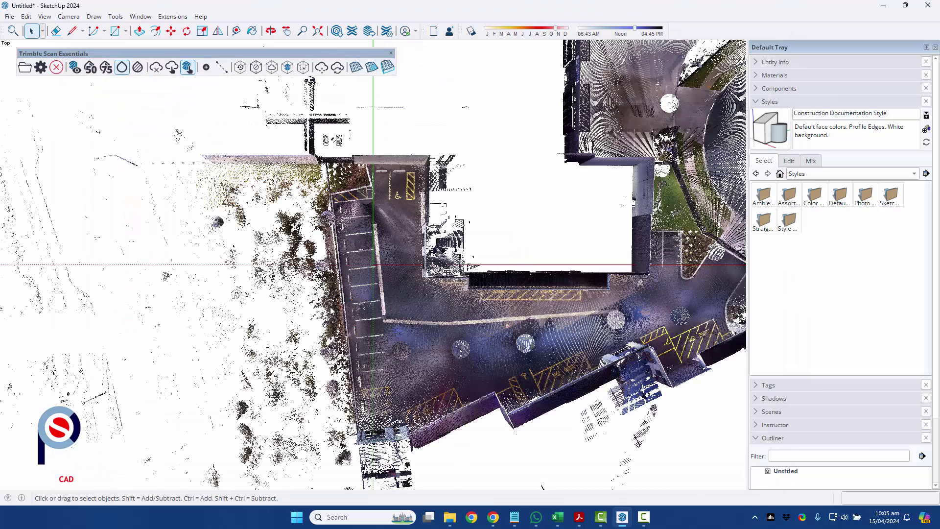
Step: Increase the point size of the building's point cloud in the Point Cloud Manager
middle_drag(429, 321, 469, 247)
scroll(468, 245, up, 3)
middle_drag(409, 386, 356, 294)
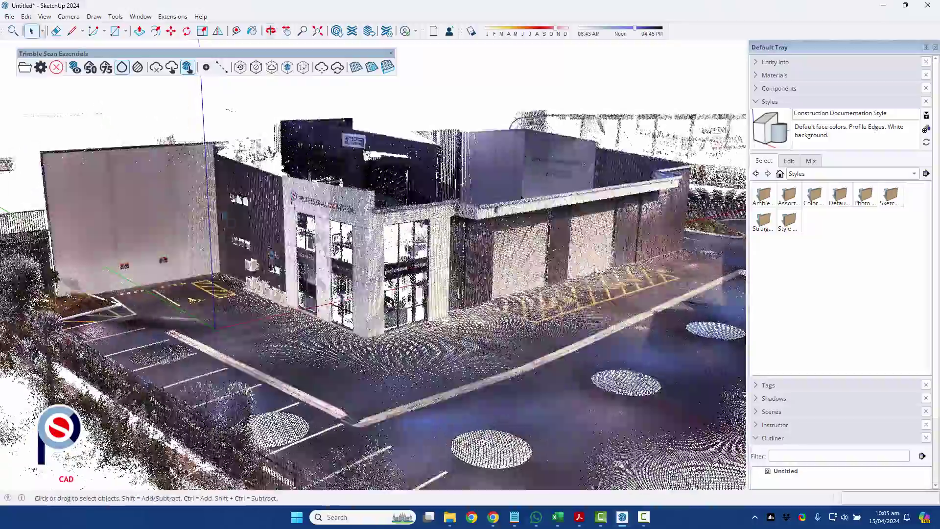
scroll(271, 225, up, 2)
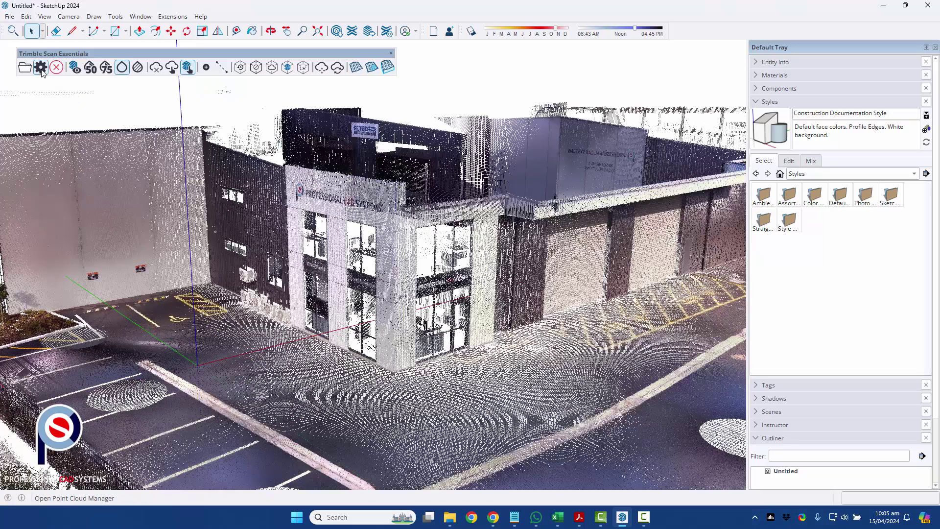
click(40, 69)
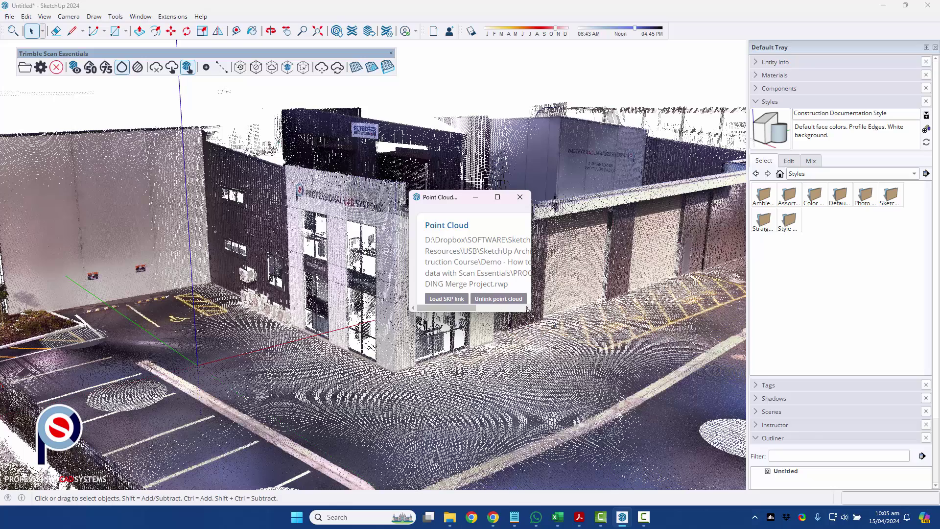
drag(526, 321, 704, 483)
drag(555, 205, 511, 144)
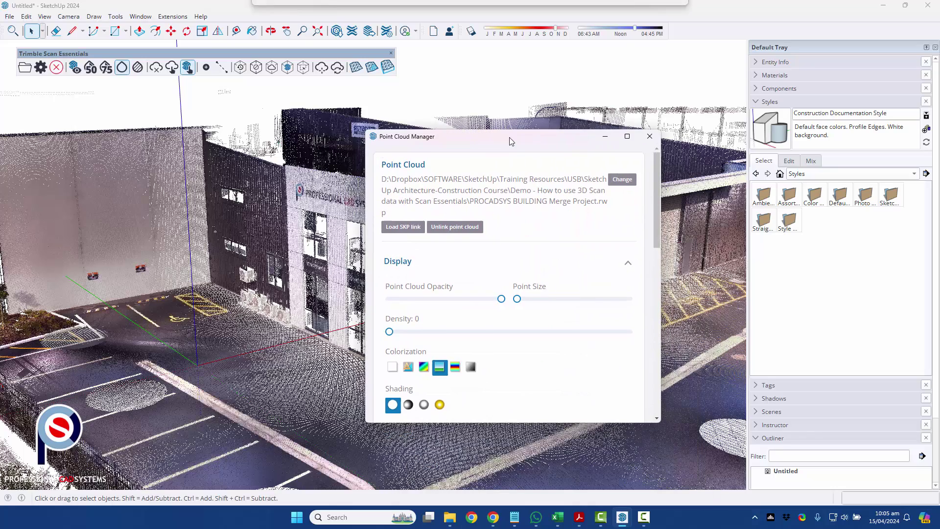
drag(516, 299, 540, 302)
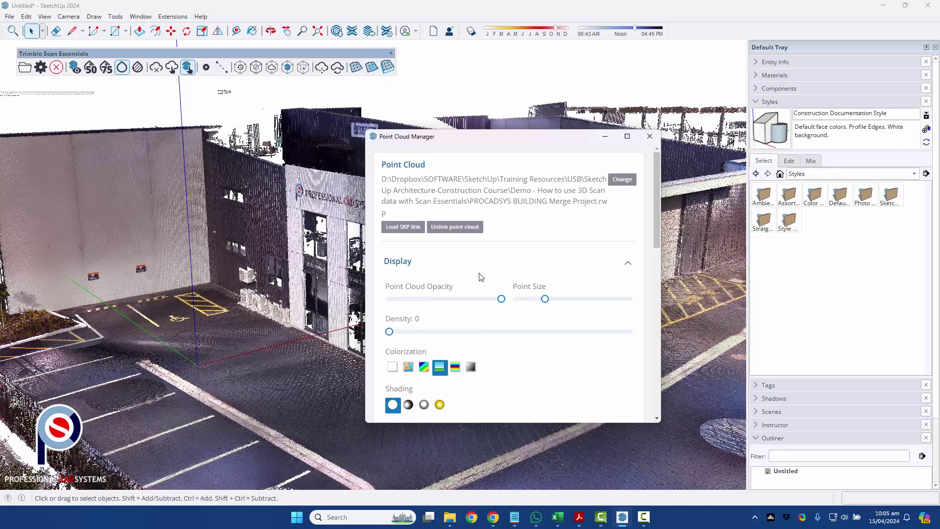
drag(469, 137, 229, 97)
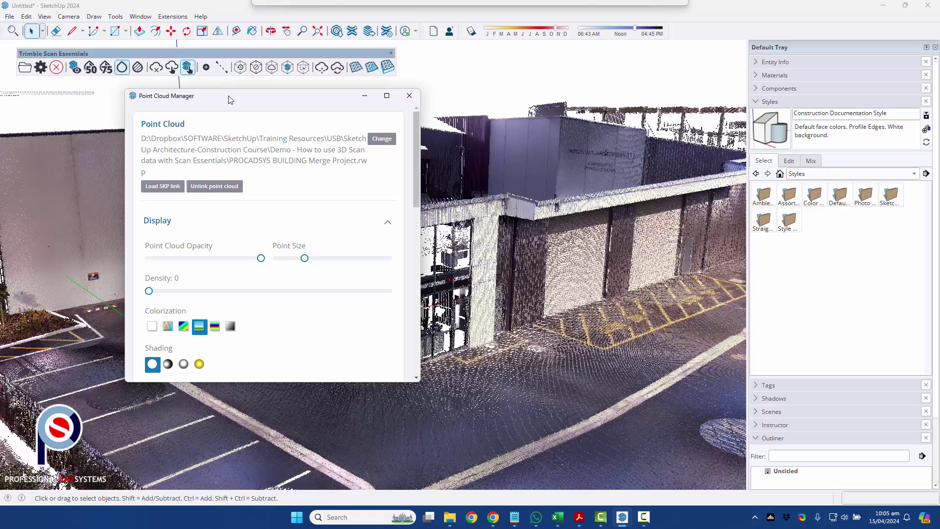
Step: Try the other colorization modes on the point cloud, restore the real scan colours and close the Point Cloud Manager
click(182, 328)
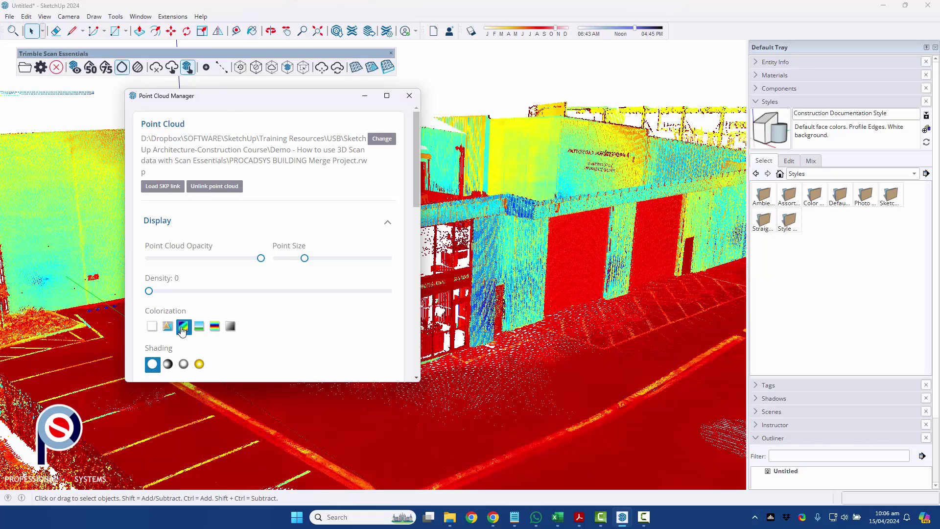
click(167, 327)
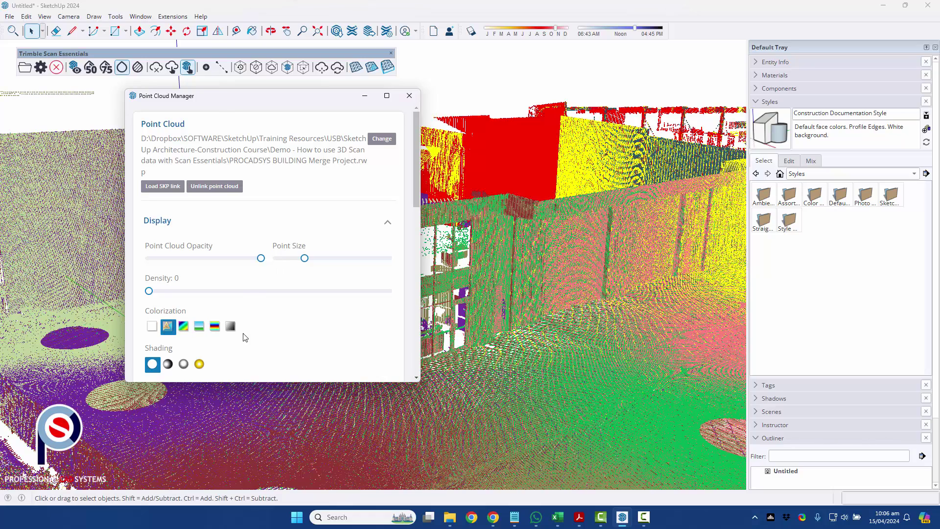
click(215, 327)
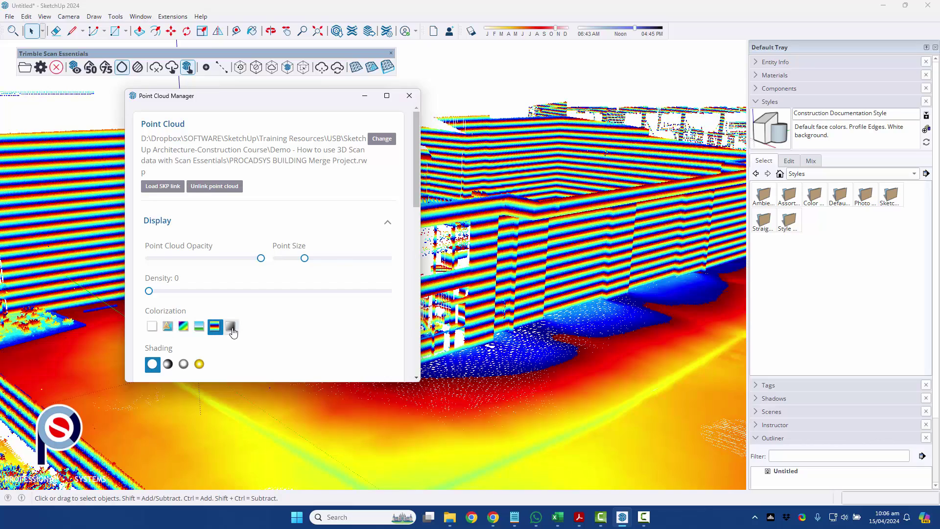
click(230, 327)
click(152, 327)
click(199, 327)
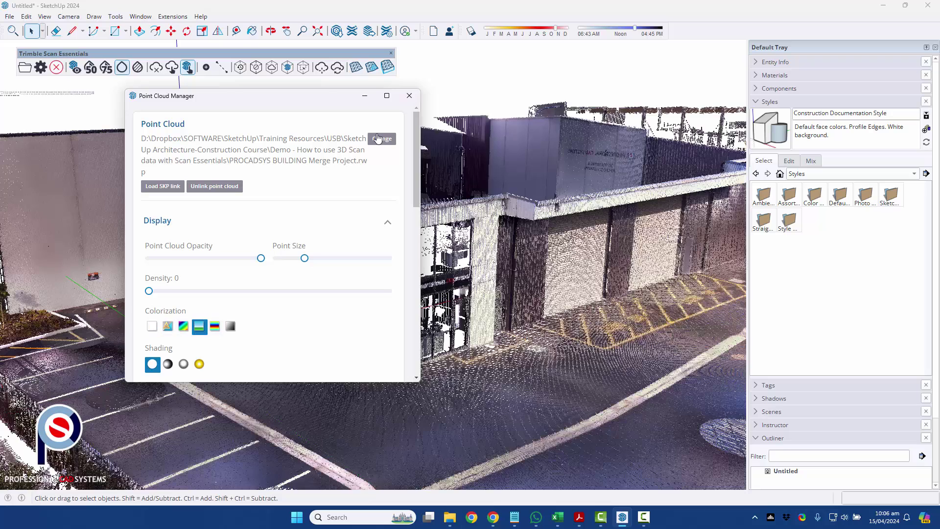
click(409, 95)
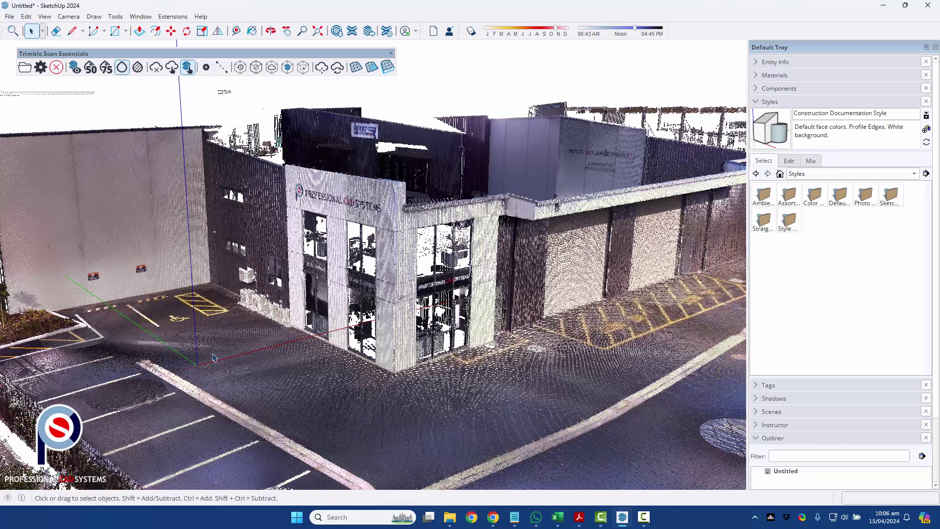
Step: Move the point cloud so that the building's front corner at ground level sits on the model origin
click(322, 68)
scroll(375, 395, up, 2)
scroll(374, 396, up, 6)
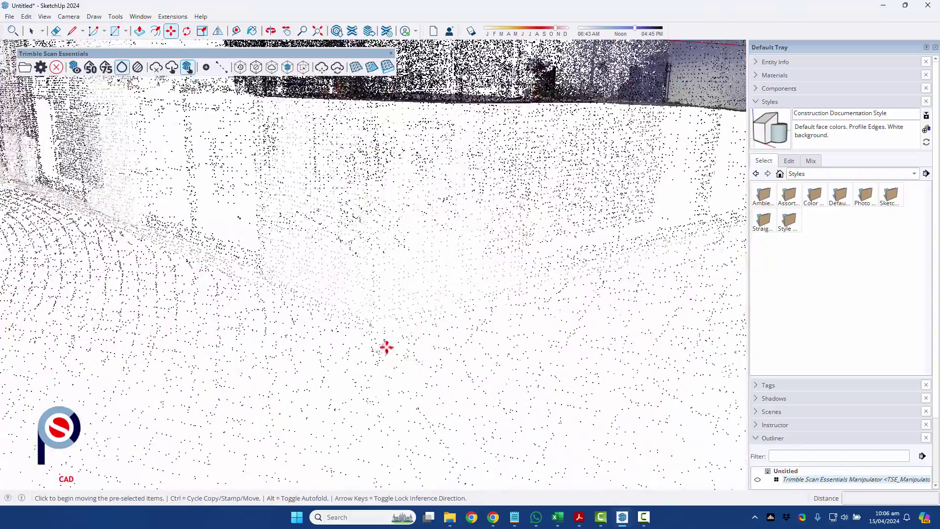
middle_drag(384, 276, 494, 366)
scroll(495, 366, down, 5)
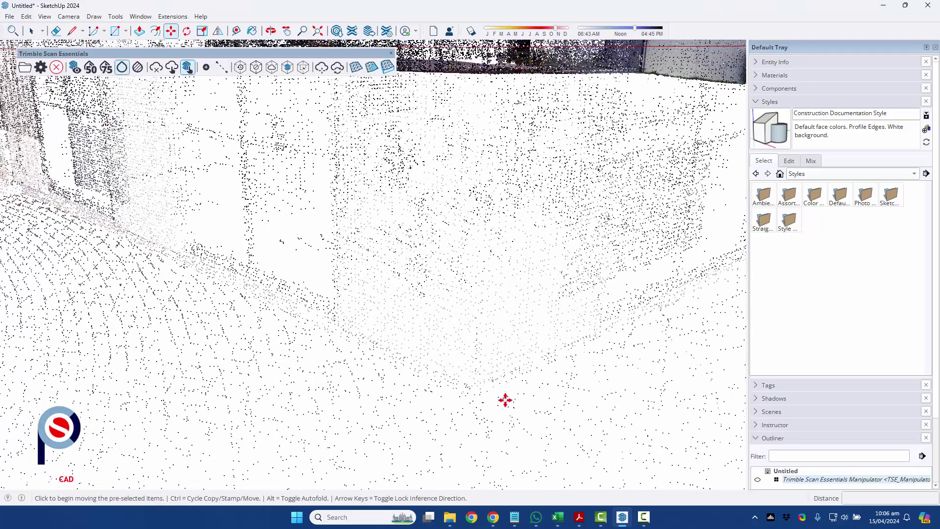
click(475, 387)
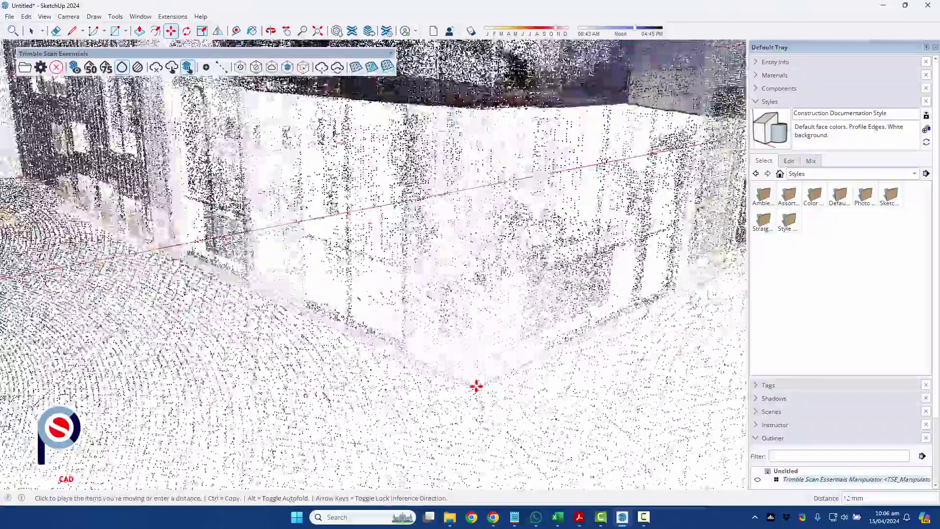
scroll(479, 381, down, 3)
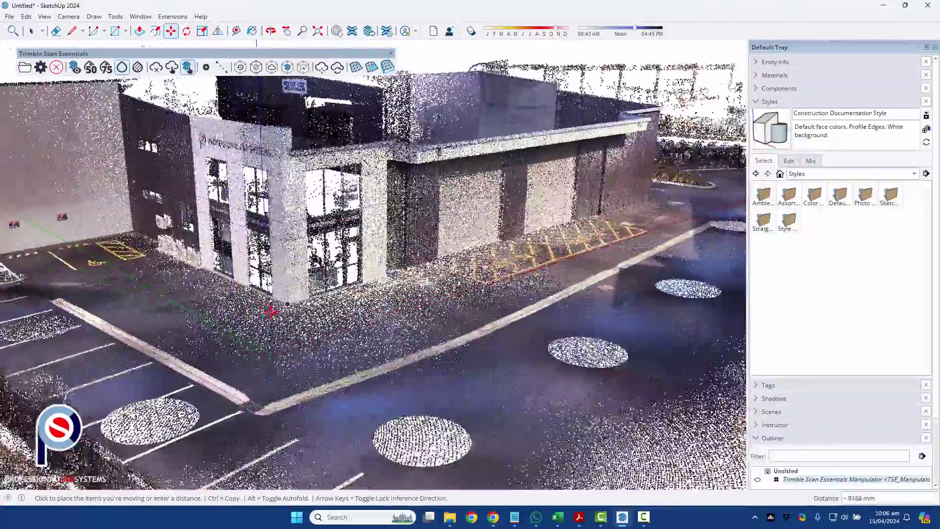
scroll(267, 345, up, 2)
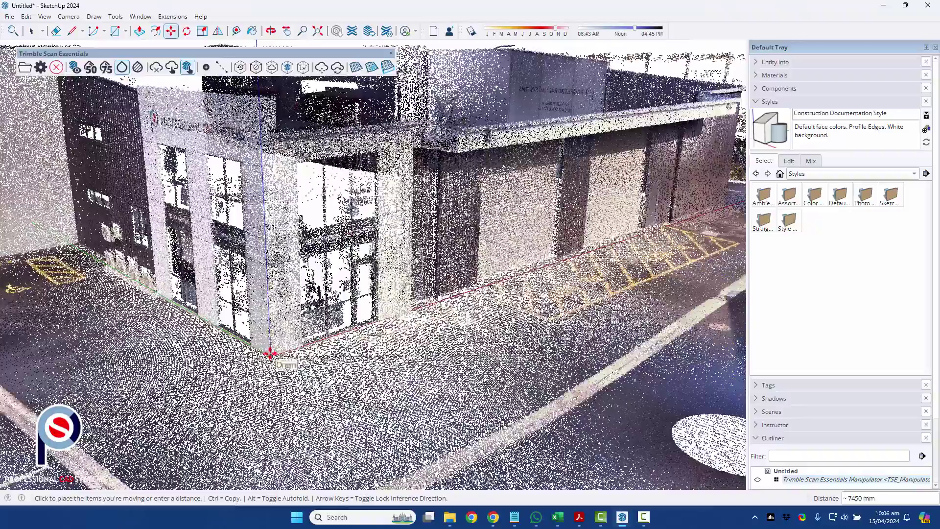
click(270, 353)
scroll(272, 354, up, 4)
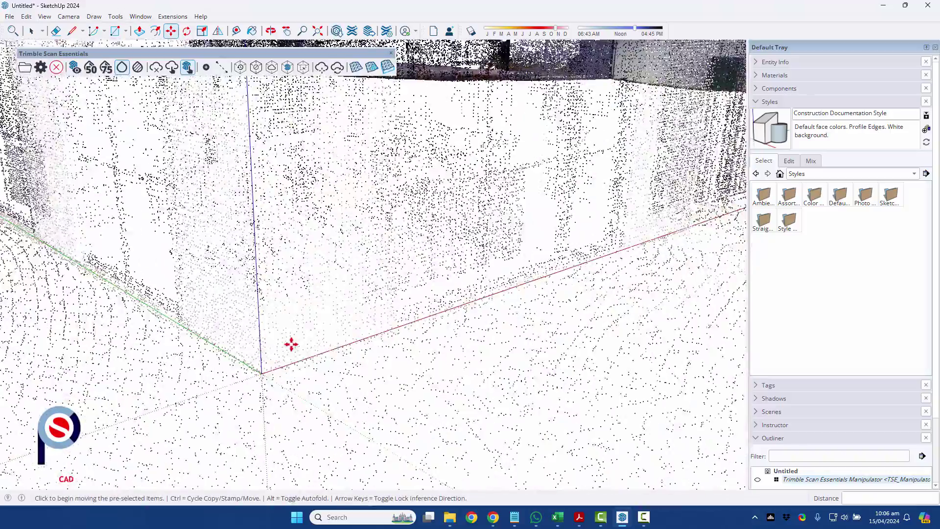
key(space)
Step: Start a Fit Cloud ground mesh from the point cloud and set the mesh cell size to 500 mm
middle_drag(348, 322, 442, 370)
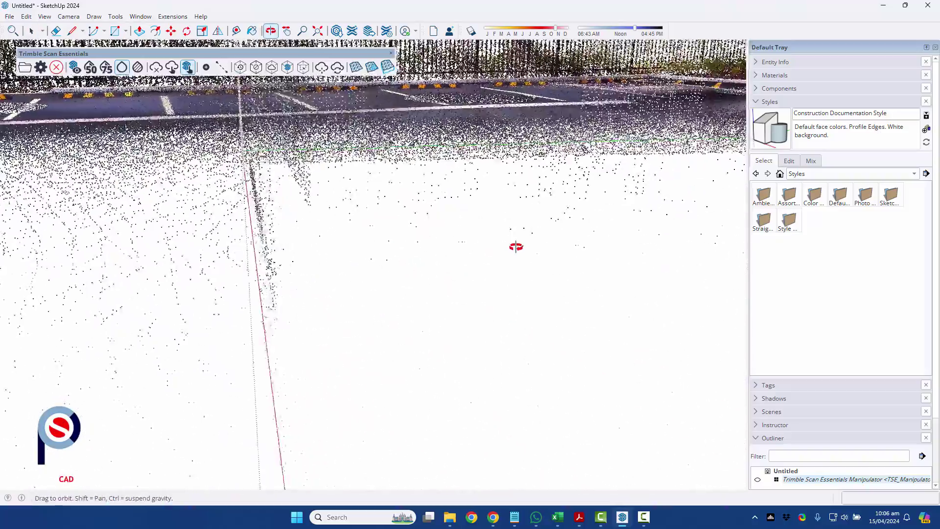
middle_drag(514, 243, 274, 203)
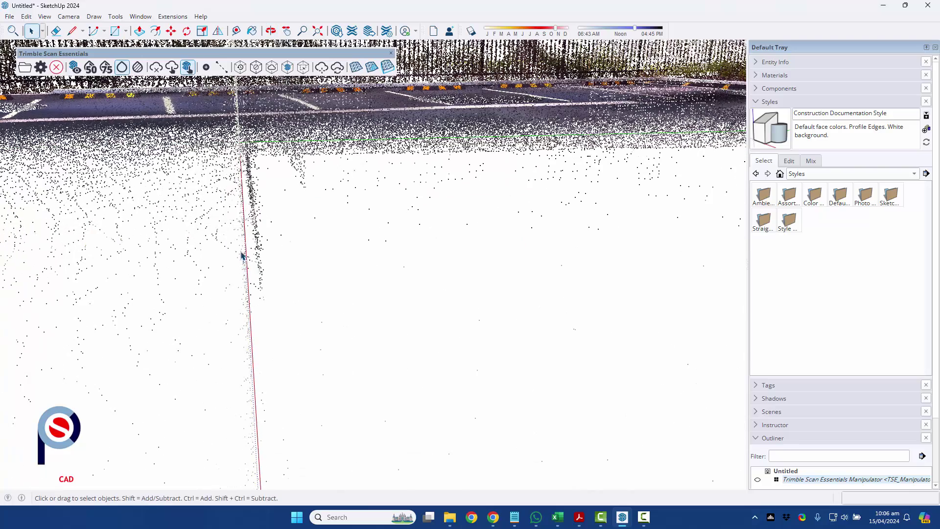
middle_drag(242, 255, 396, 268)
scroll(300, 260, down, 6)
scroll(356, 280, down, 3)
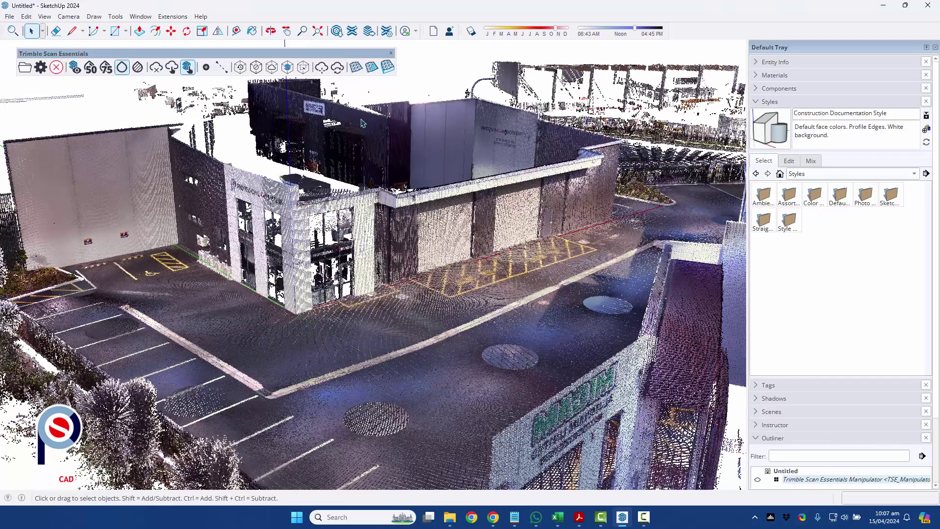
click(354, 72)
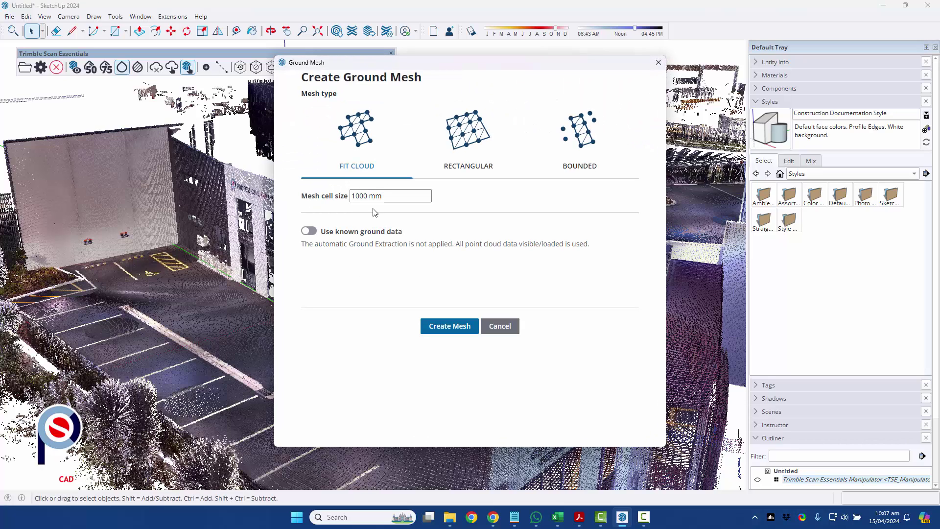
drag(362, 196, 339, 202)
text(5)
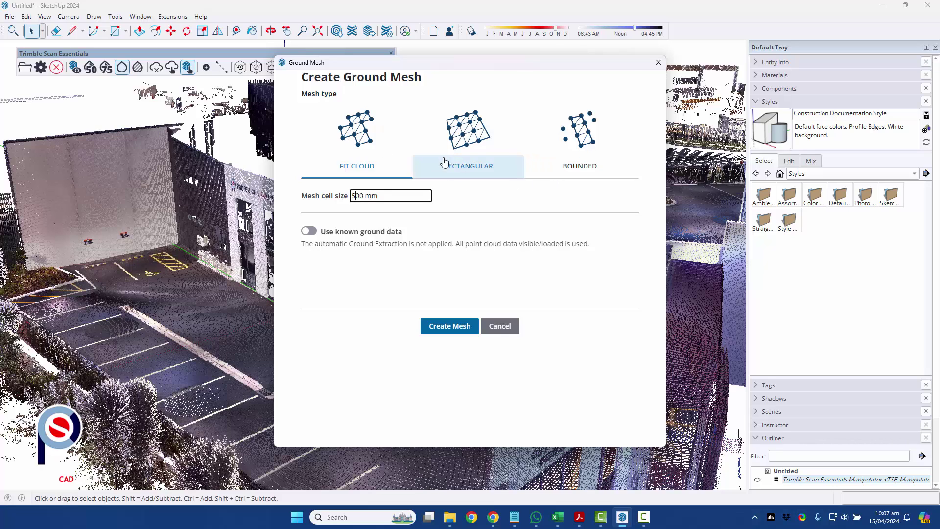
Step: Switch the mesh type to Rectangular, set the cell size to 1000 mm and create the ground mesh
click(473, 170)
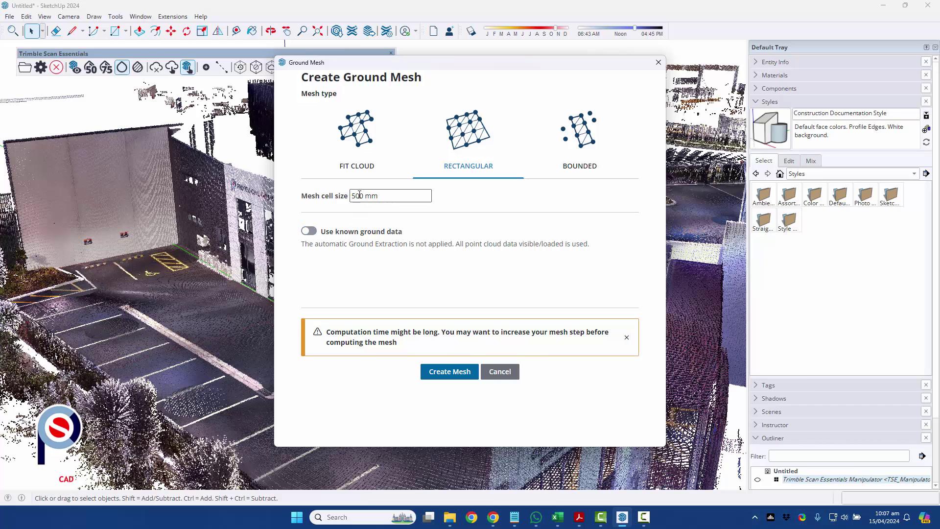
drag(357, 196, 351, 197)
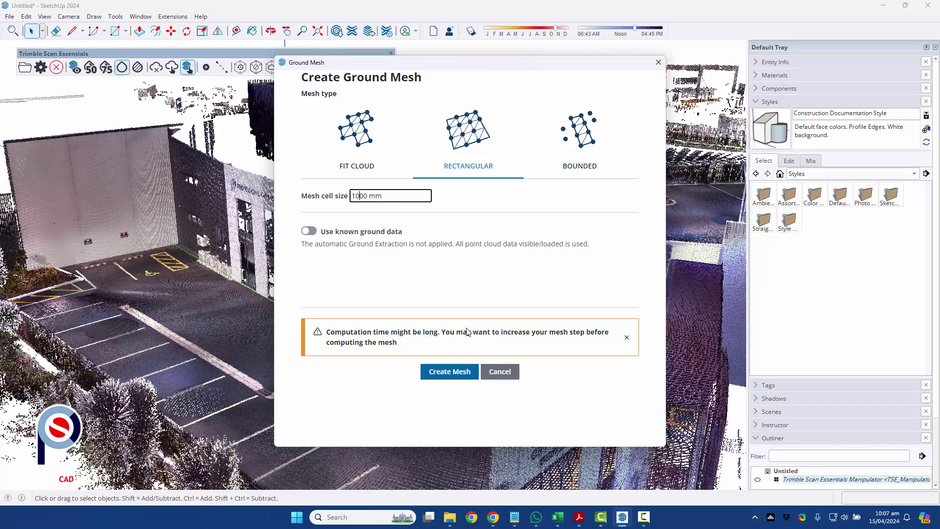
click(457, 372)
click(452, 335)
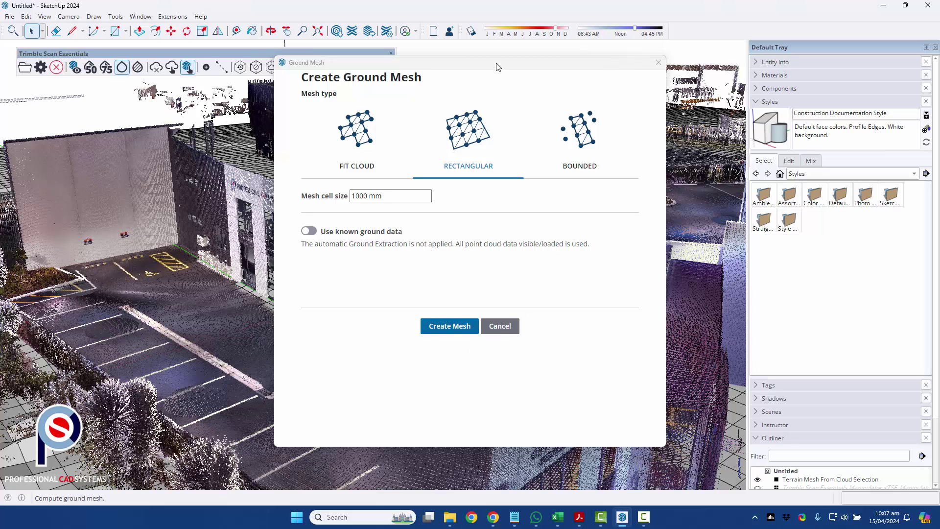
drag(496, 67, 413, 92)
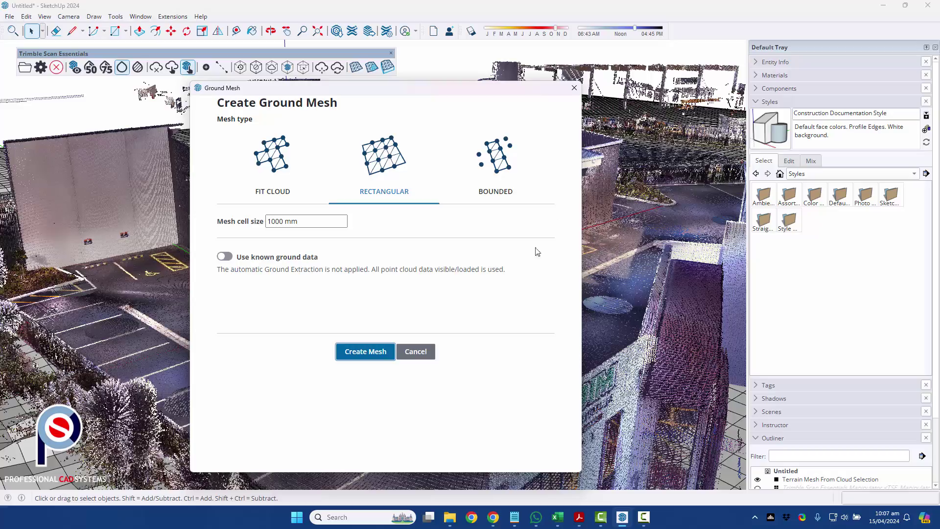
click(574, 88)
Step: Turn off the point cloud to examine the ground mesh on its own
middle_drag(336, 324, 360, 320)
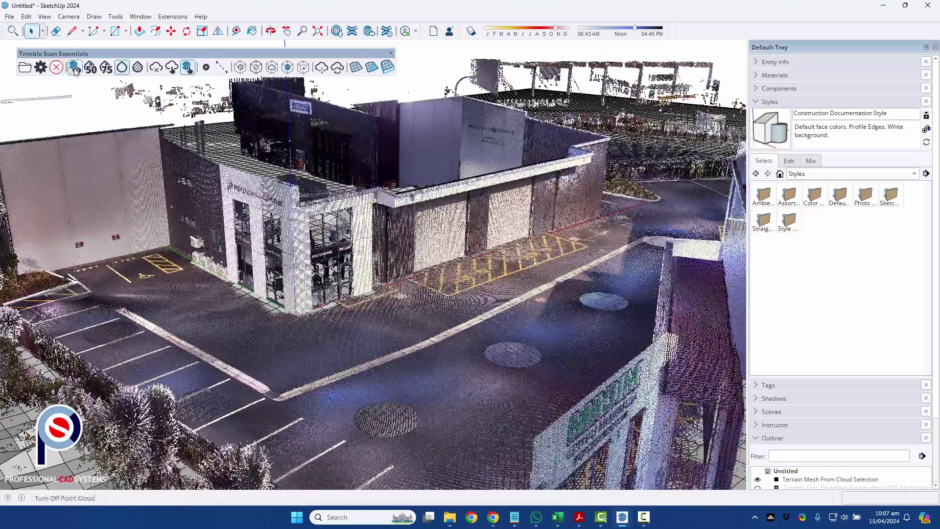
click(75, 67)
mouse_move(407, 280)
middle_down()
mouse_move(352, 265)
mouse_move(17, 266)
mouse_move(395, 285)
mouse_move(318, 294)
middle_up()
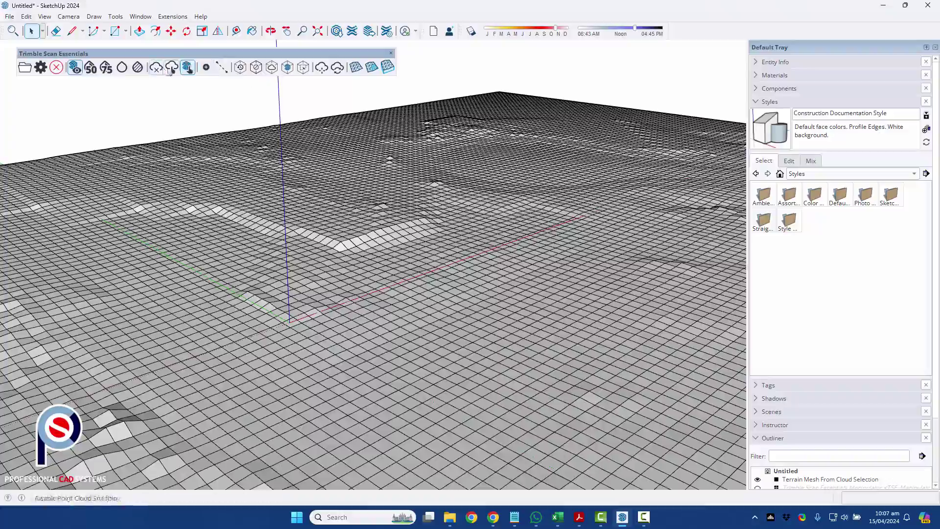
Step: Show the point cloud blended with the ground mesh and inspect how they fit around the fenced areas
click(138, 67)
middle_drag(603, 274, 387, 323)
scroll(411, 216, up, 4)
middle_drag(437, 254, 438, 287)
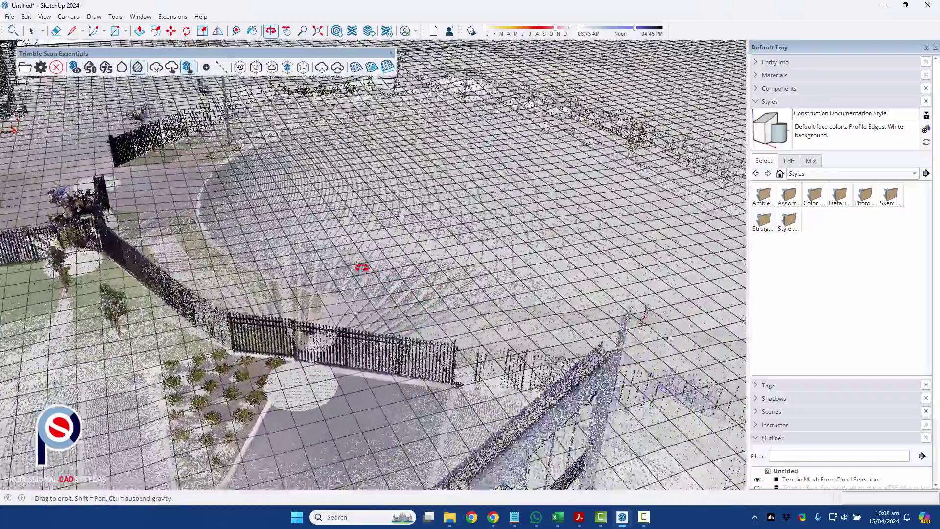
middle_drag(362, 265, 235, 205)
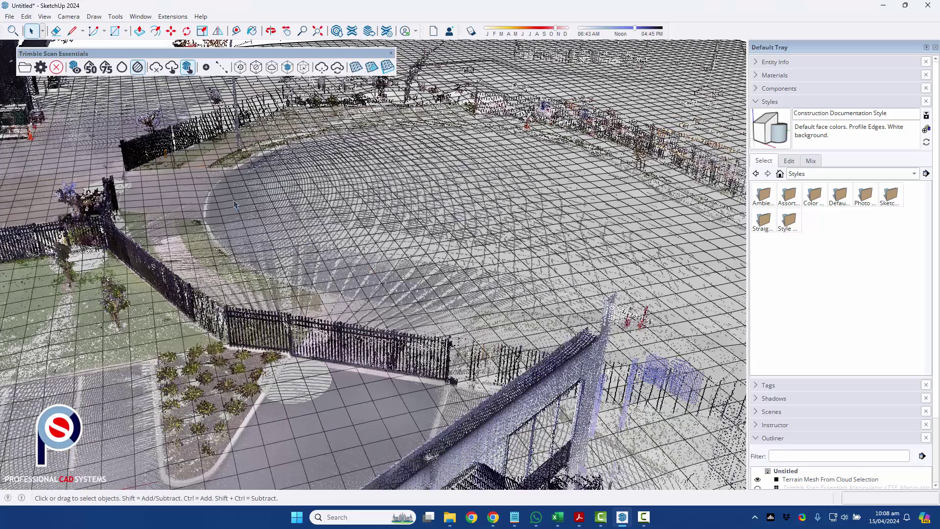
Step: Hide the point cloud, show it again over the ground mesh, and compare the two around the building
click(74, 67)
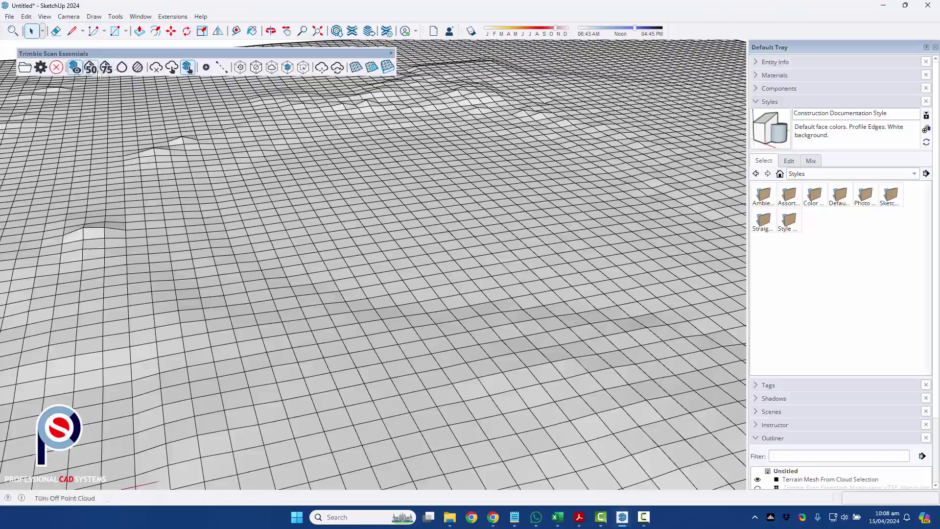
click(138, 68)
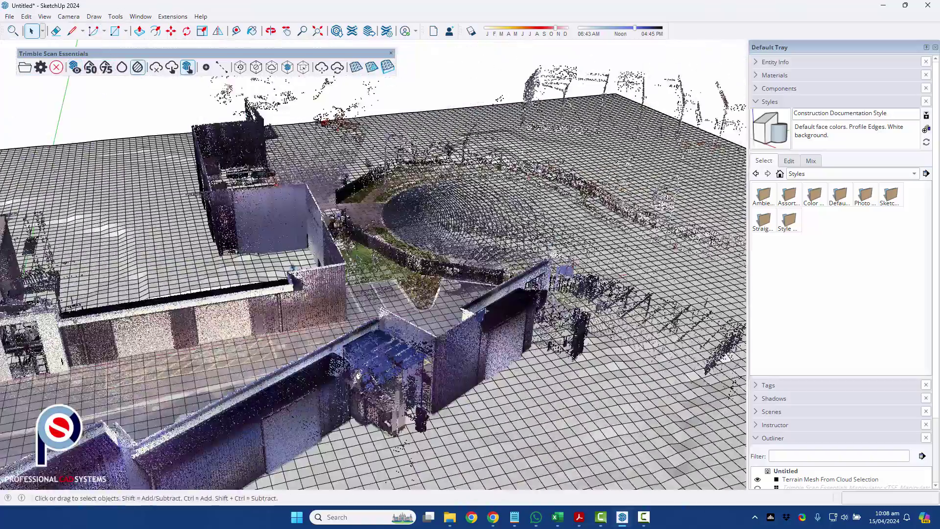
middle_drag(293, 267, 416, 281)
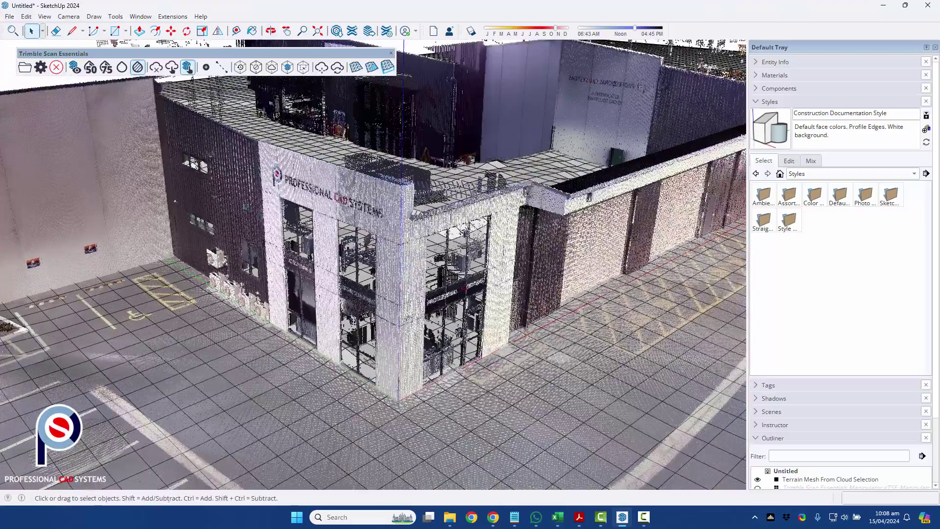
Step: Using Point Cloud Pick, draw a rectangle about 7308 x 7148 mm over the signed front facade, from its upper corner to the opposite ground corner
click(115, 31)
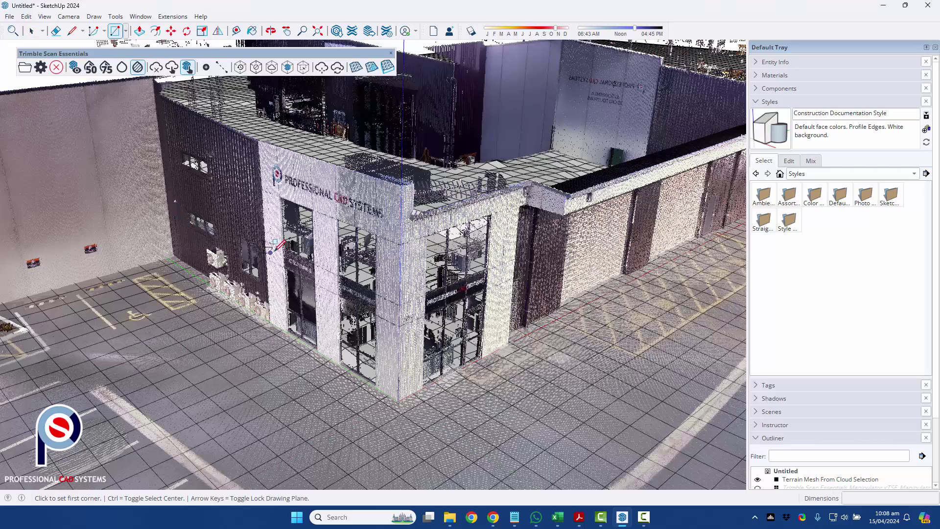
scroll(281, 244, up, 3)
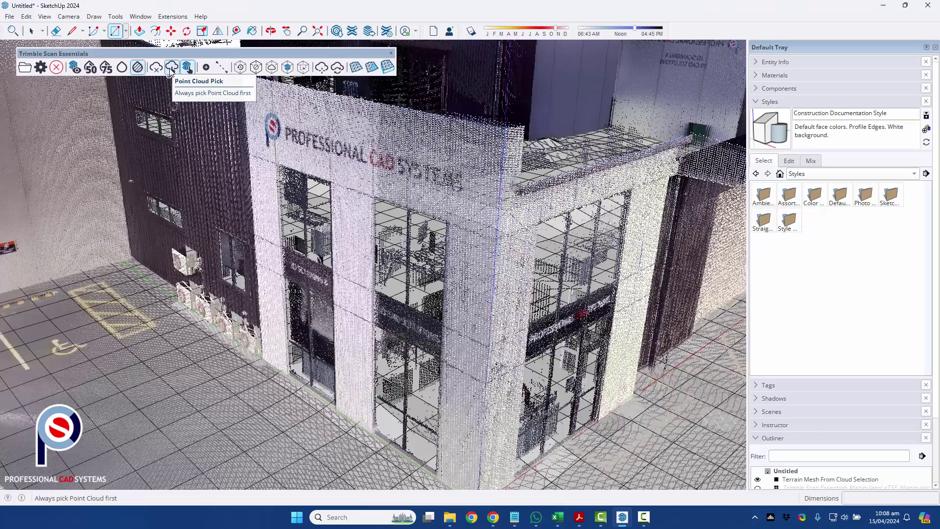
click(171, 69)
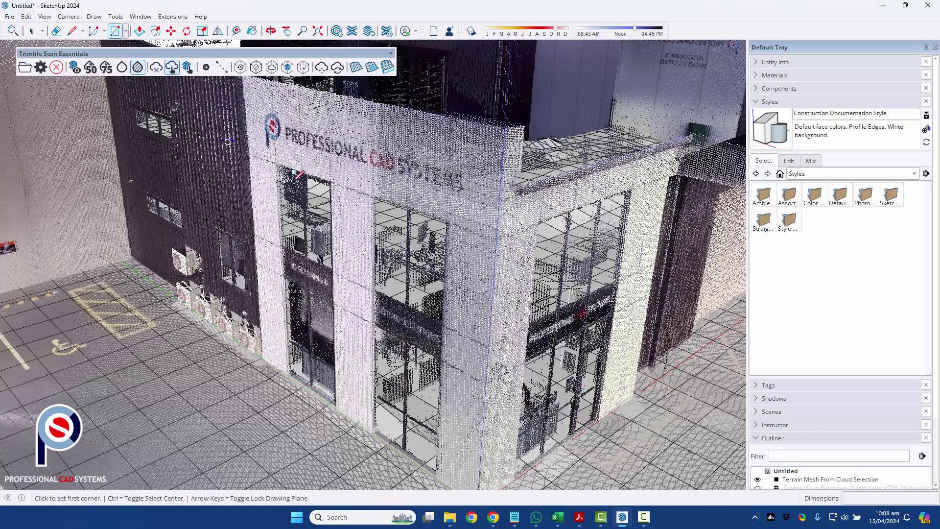
middle_drag(285, 135, 283, 159)
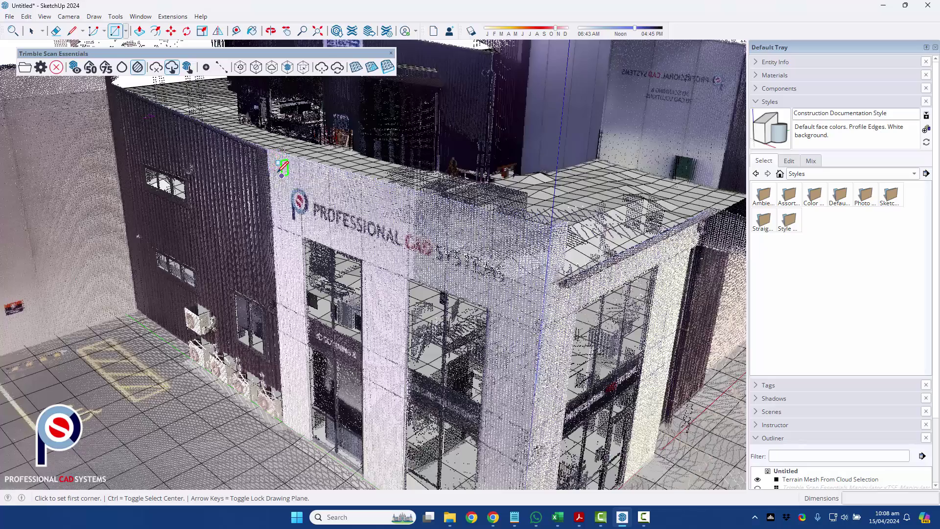
scroll(281, 168, up, 5)
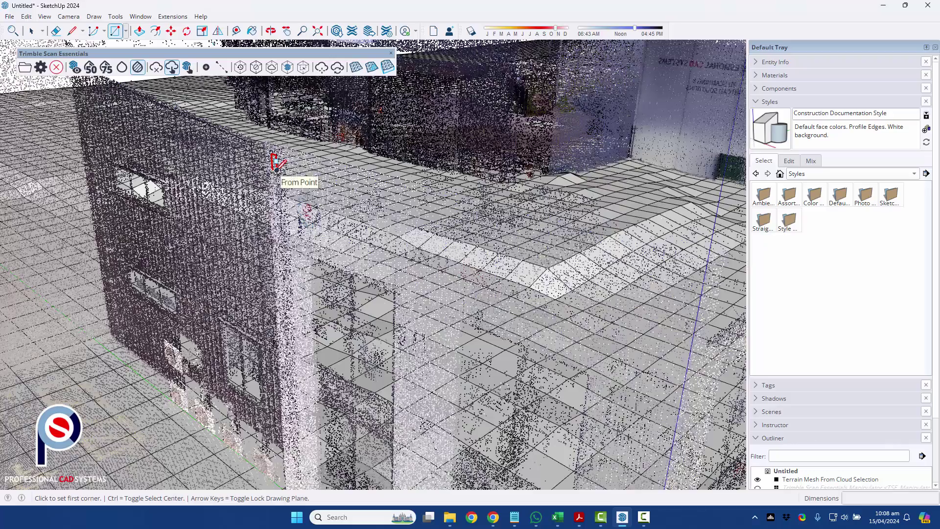
scroll(473, 213, up, 4)
scroll(468, 210, down, 3)
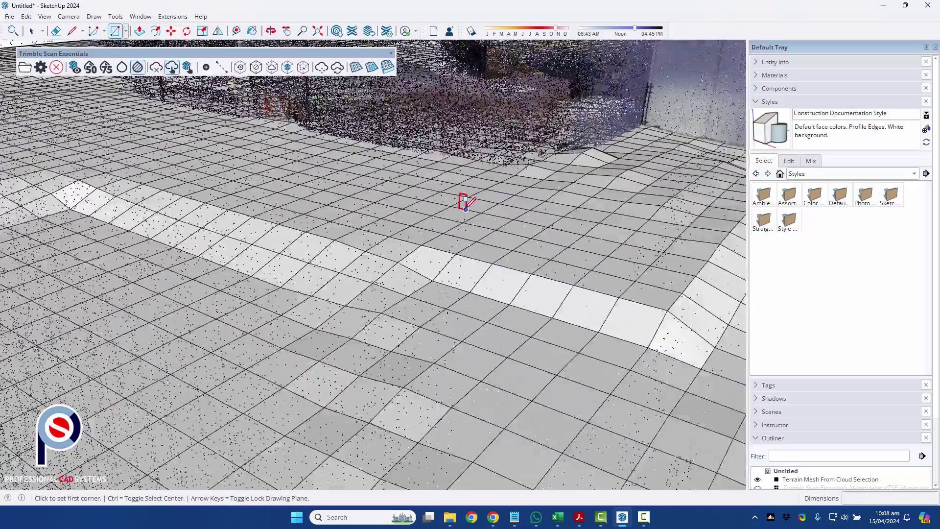
scroll(462, 210, down, 3)
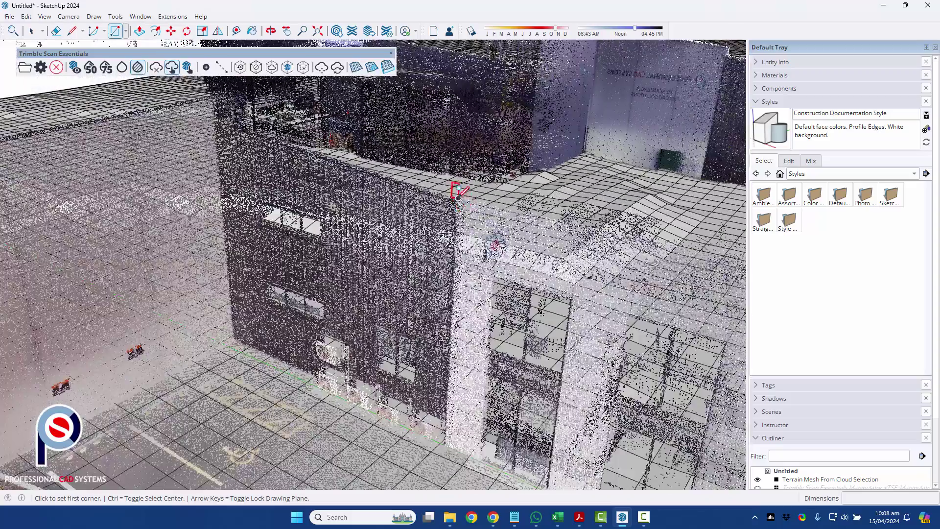
scroll(458, 195, up, 1)
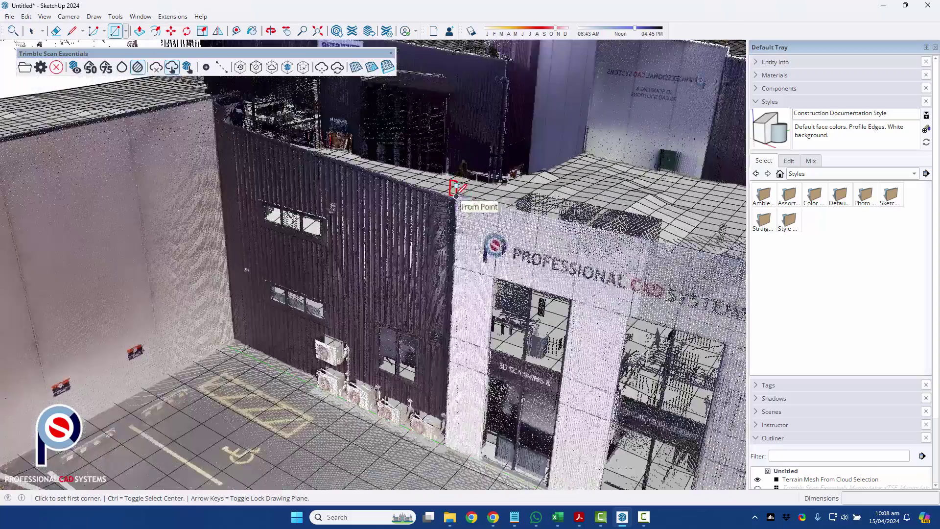
click(455, 194)
scroll(390, 180, down, 5)
scroll(519, 294, up, 3)
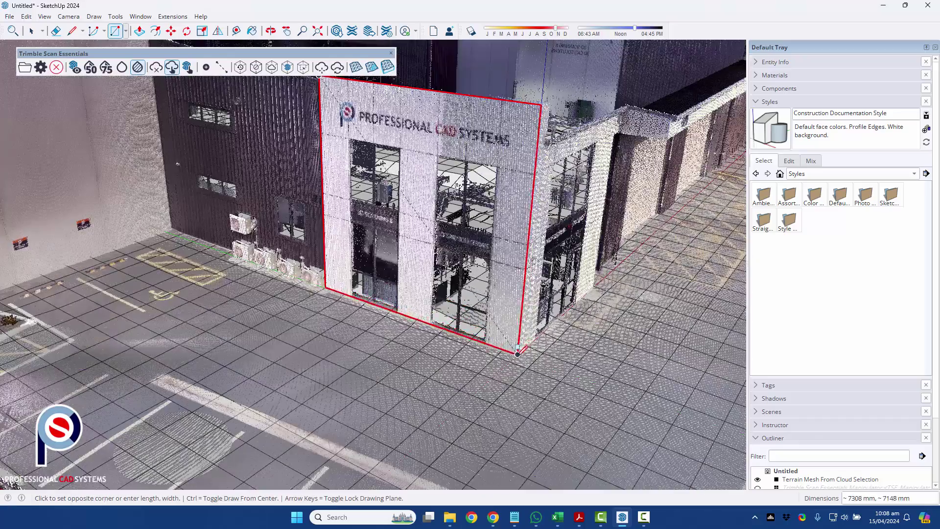
click(517, 353)
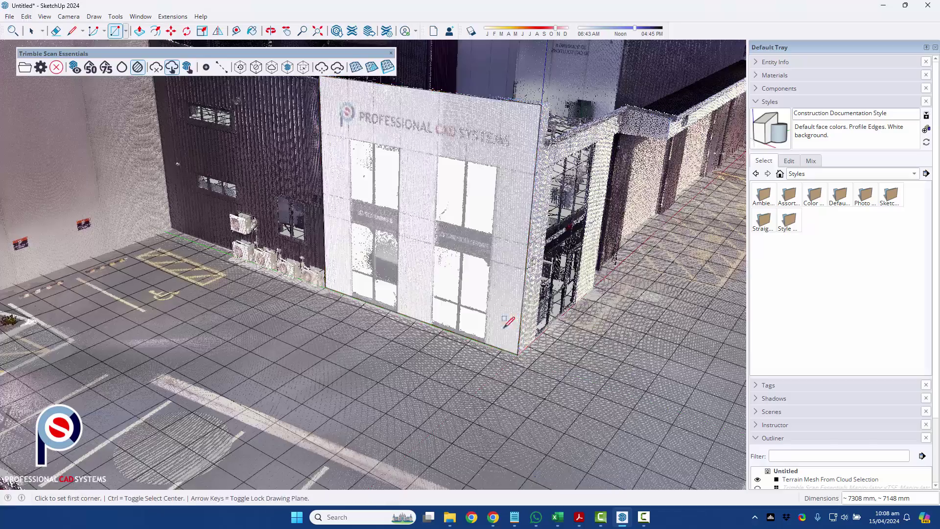
middle_drag(499, 231, 403, 245)
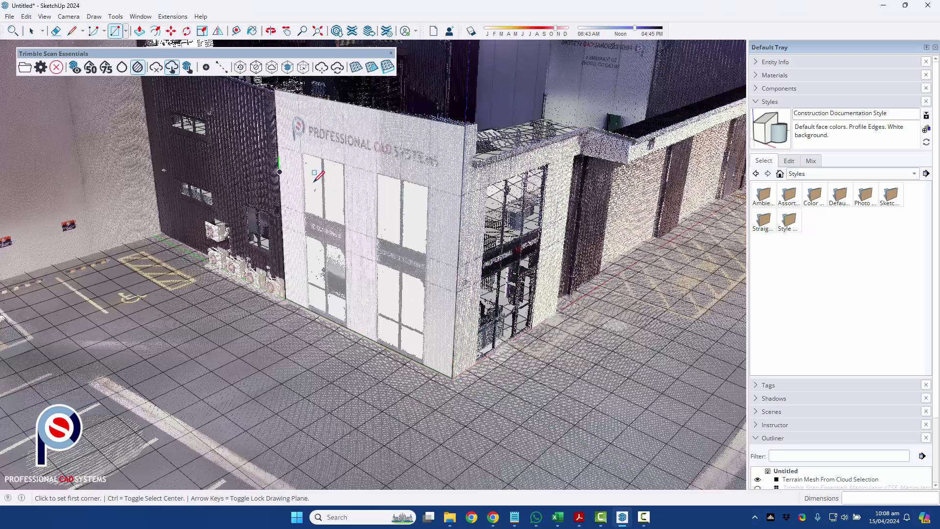
Step: Switch off Point Cloud Pick and draw a vertical rectangle about 5494 x 6015 mm over the adjoining glazed wall, from the shared ground corner
click(189, 70)
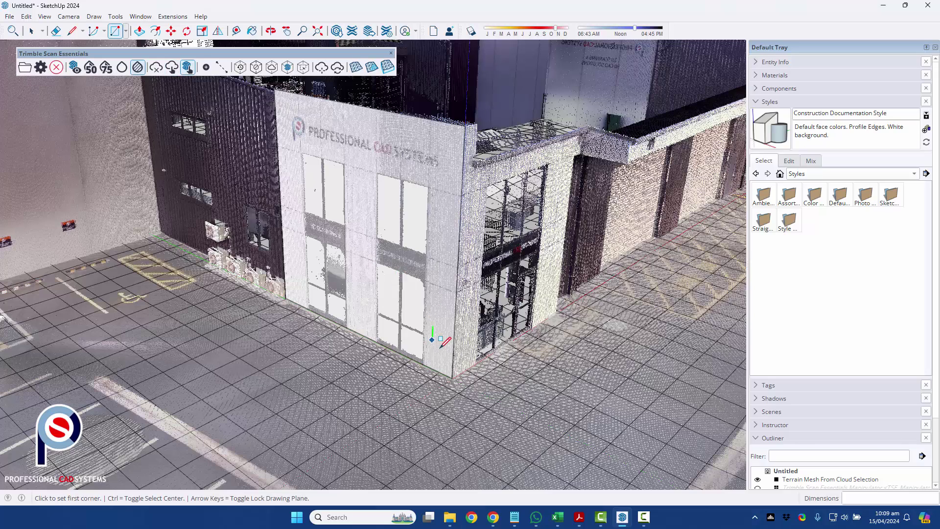
click(451, 377)
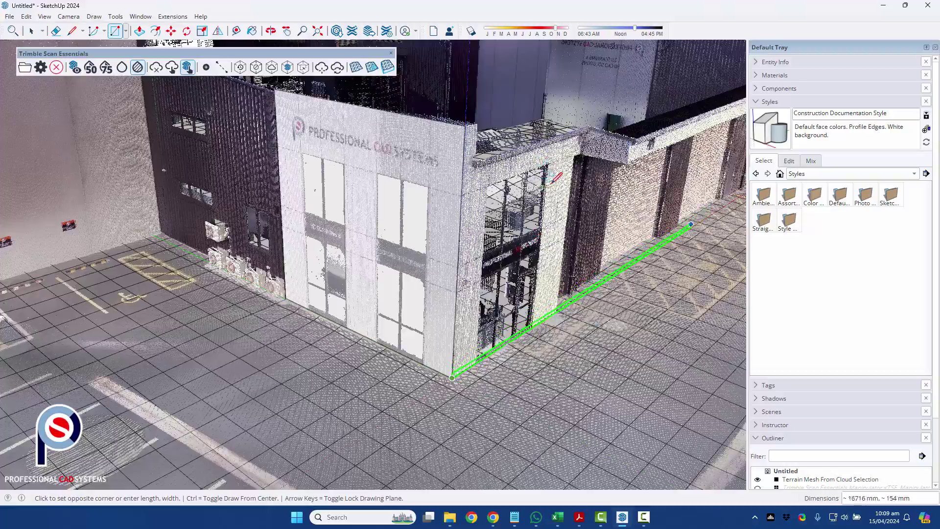
key(Up)
key(Left)
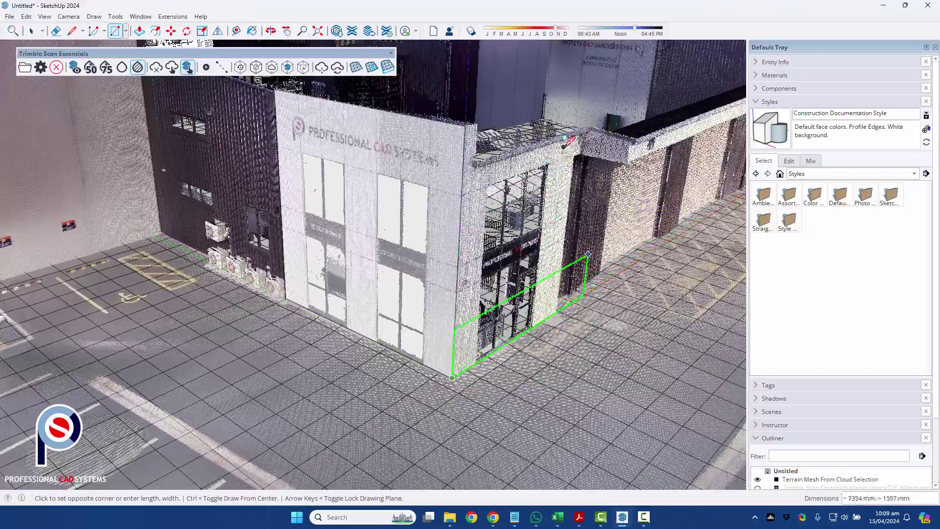
scroll(584, 155, up, 5)
middle_drag(585, 154, 493, 33)
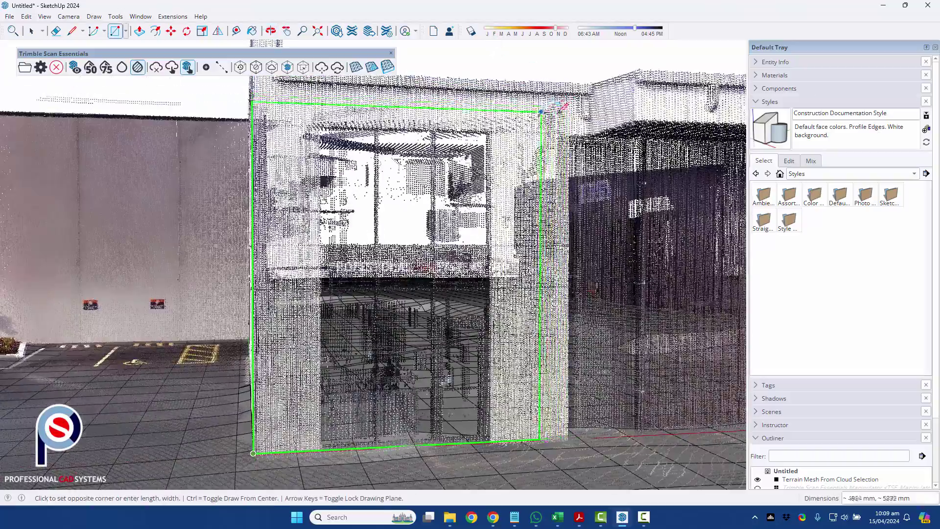
mouse_move(539, 125)
middle_down()
mouse_move(489, 153)
mouse_move(577, 98)
middle_up()
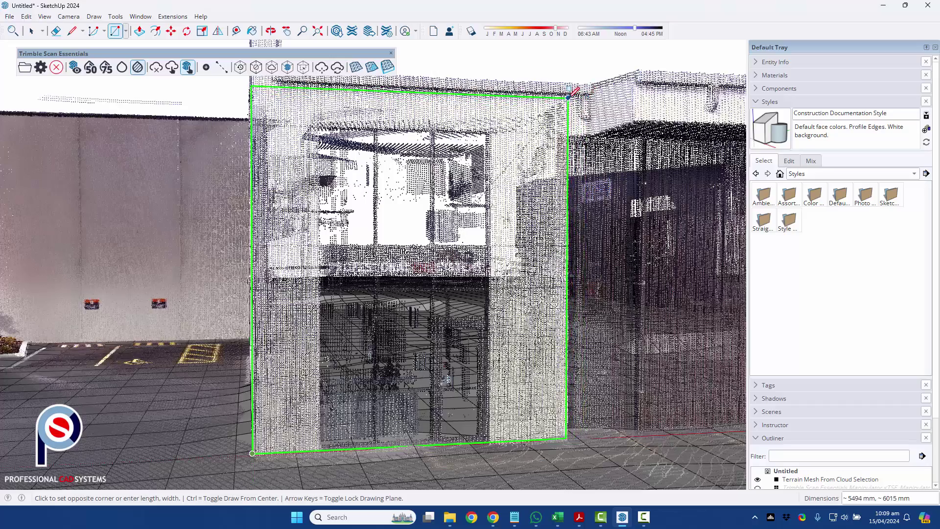
click(569, 96)
Step: Move the top edge of the glazed side wall face to a picked scan point on the roof edge
middle_drag(568, 97, 471, 203)
scroll(427, 175, up, 3)
middle_drag(428, 176, 427, 159)
scroll(429, 163, down, 3)
scroll(429, 163, up, 3)
key(m)
click(432, 153)
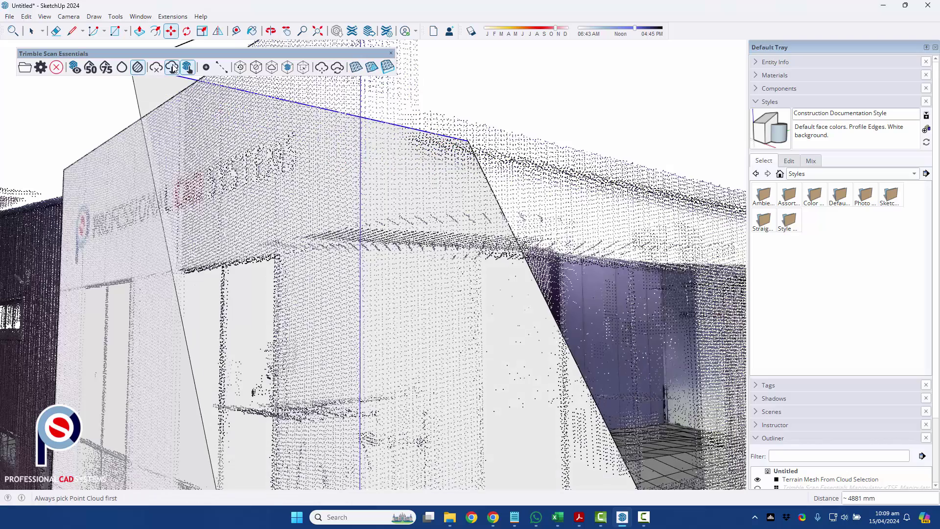
click(173, 67)
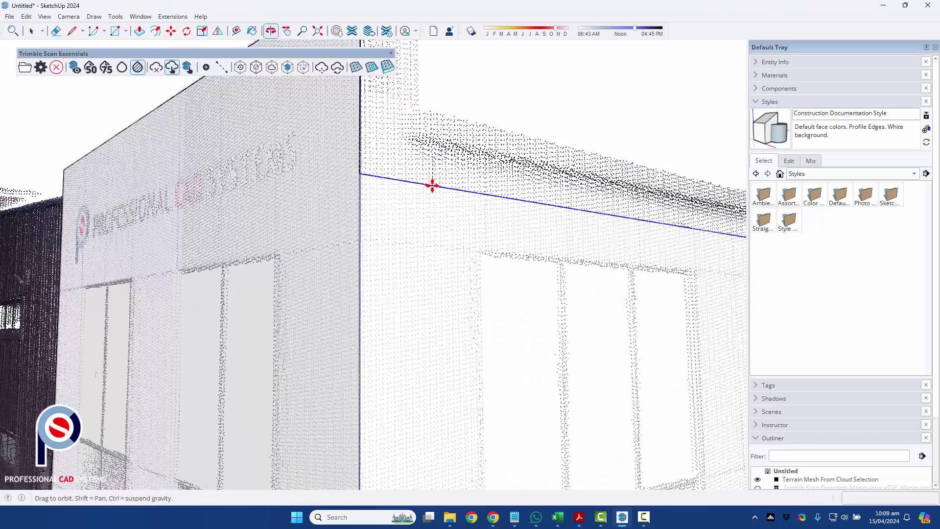
click(452, 147)
scroll(453, 149, down, 2)
key(super)
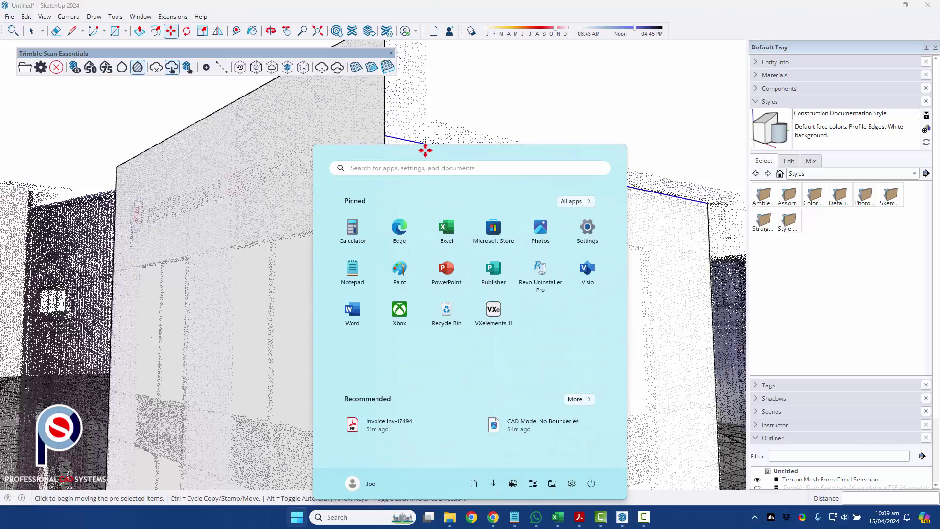
key(super)
middle_drag(427, 156, 462, 227)
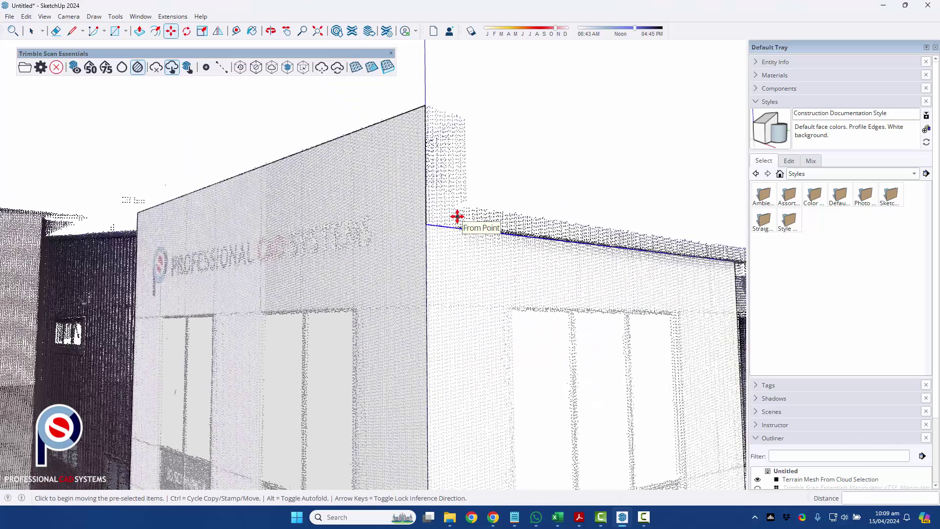
Step: Outline the raised parapet return with a line about 464 mm from the facade's top corner and about 1060 mm down to the side wall's edge
key(l)
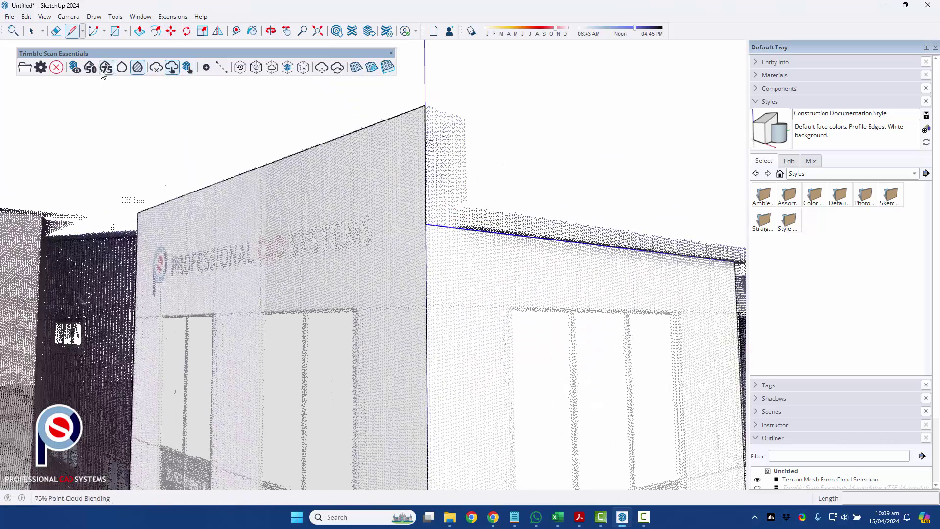
click(193, 70)
click(425, 105)
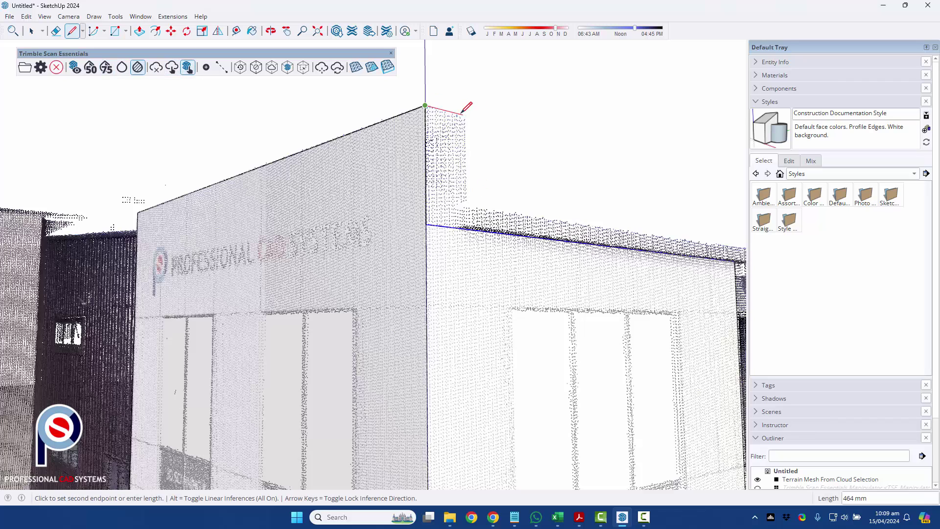
click(467, 139)
click(464, 227)
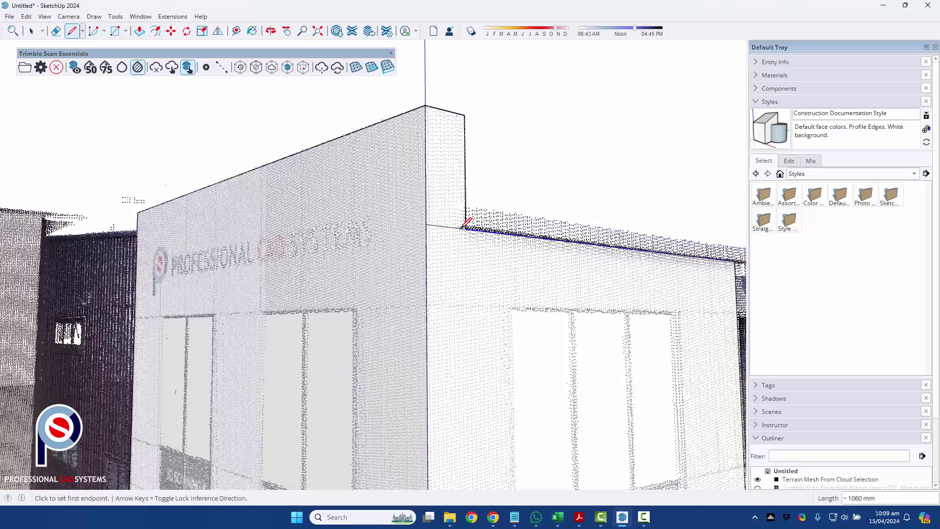
Step: Hide the point cloud to examine the two modelled wall faces, and show it again
middle_drag(451, 220, 426, 271)
click(75, 68)
middle_drag(459, 319, 465, 288)
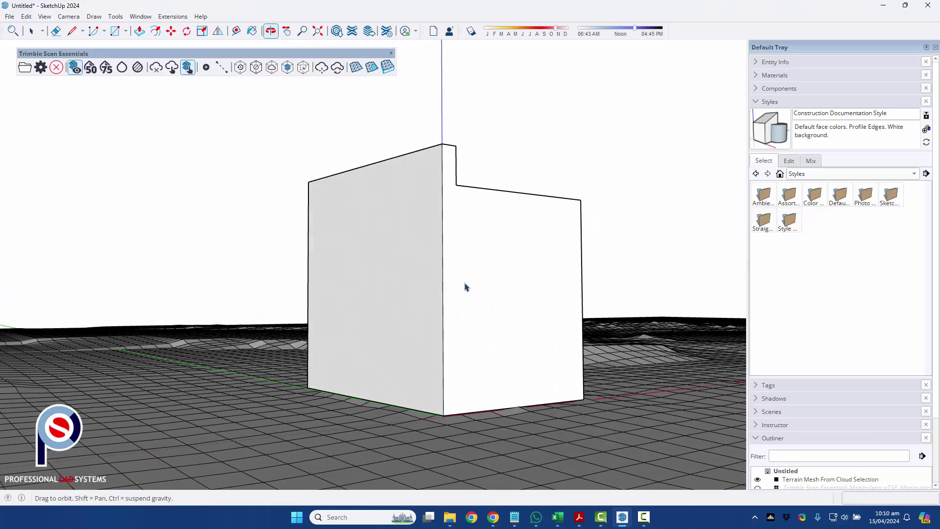
click(138, 67)
Step: Hide the terrain mesh and draw a line along the red axis from the front facade's upper corner back to the dark cladding
middle_drag(426, 271, 599, 279)
scroll(318, 188, up, 4)
middle_drag(526, 270, 543, 242)
key(l)
click(502, 201)
middle_drag(496, 186, 301, 265)
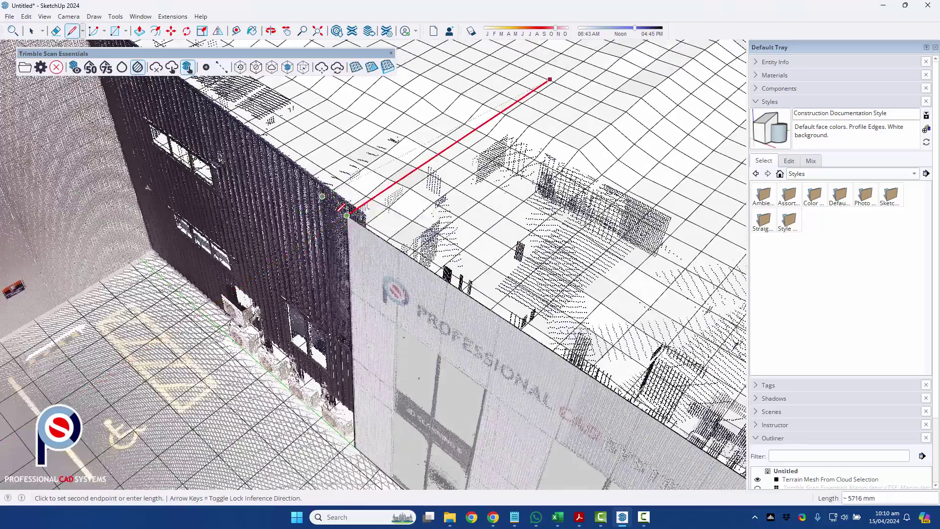
middle_drag(336, 194, 364, 196)
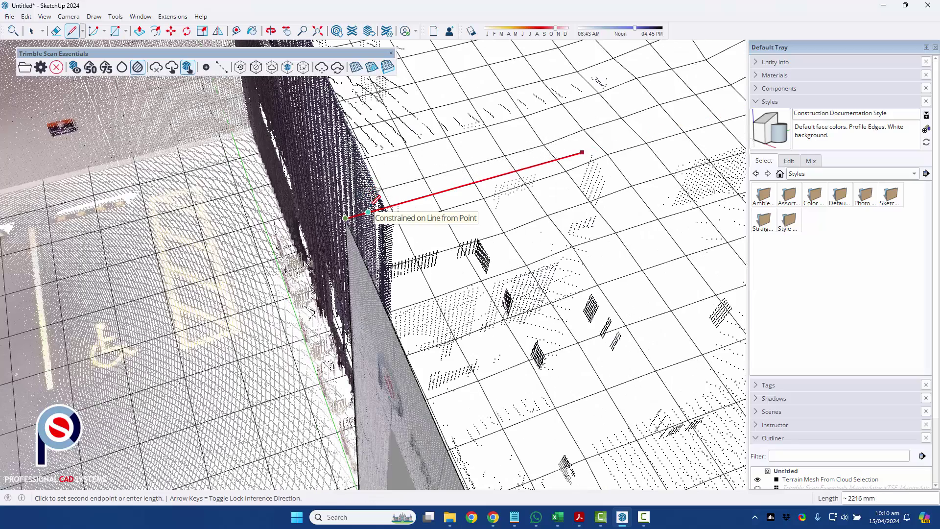
click(771, 102)
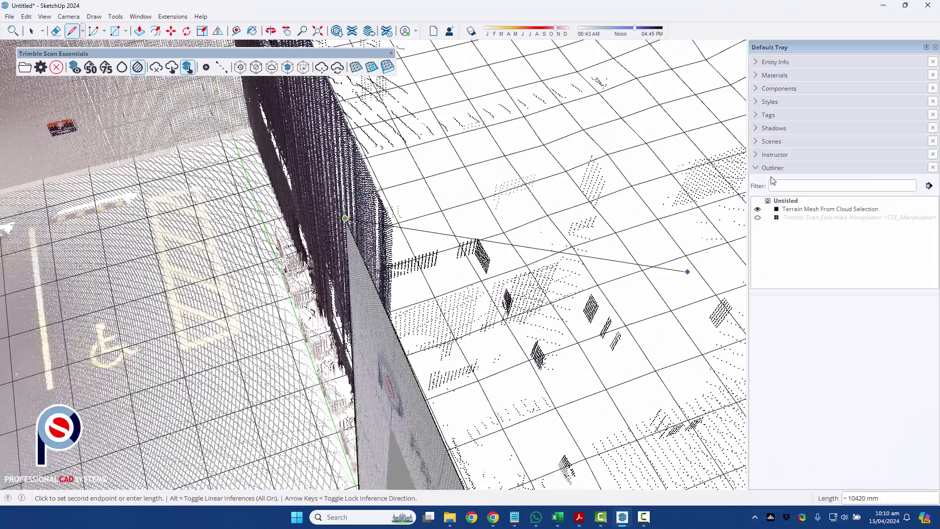
click(757, 211)
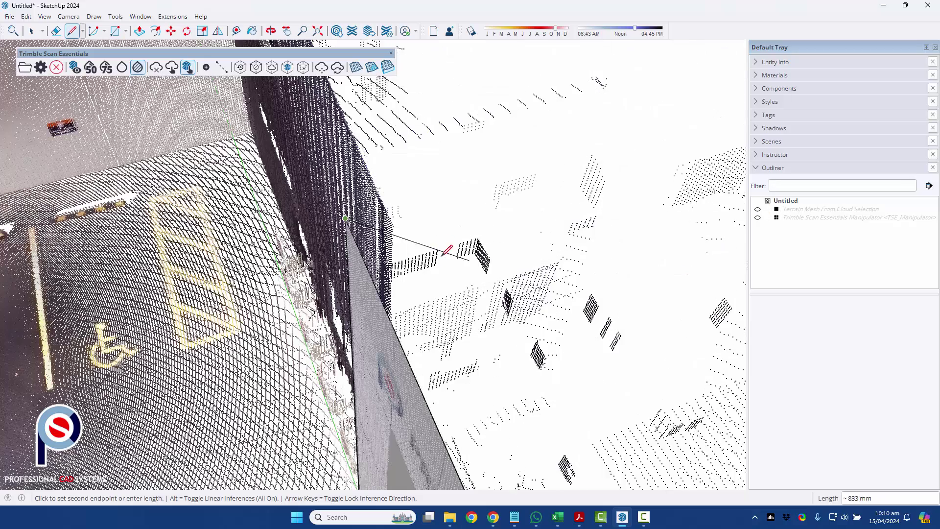
middle_drag(406, 223, 456, 190)
key(Right)
middle_drag(436, 190, 414, 317)
middle_drag(502, 227, 350, 261)
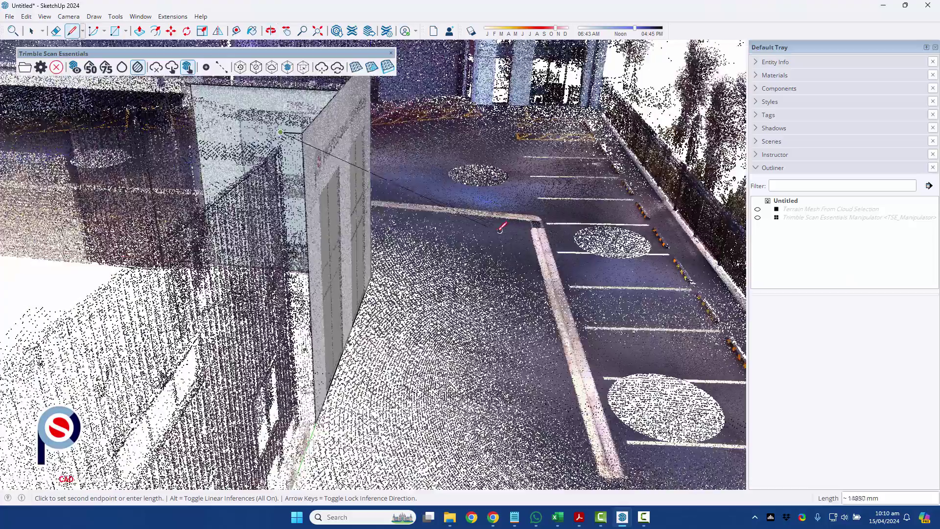
Step: Draw the facade return's vertical edge down to ground level, using the front facade's base corner as reference
click(316, 422)
click(316, 422)
mouse_move(316, 422)
middle_down()
mouse_move(312, 322)
mouse_move(352, 336)
mouse_move(488, 344)
middle_up()
click(463, 384)
Step: Draw the dark clad wall's base line about 8900 mm along the green axis and its far vertical edge about 7700 mm up to the roof
middle_drag(463, 384, 323, 361)
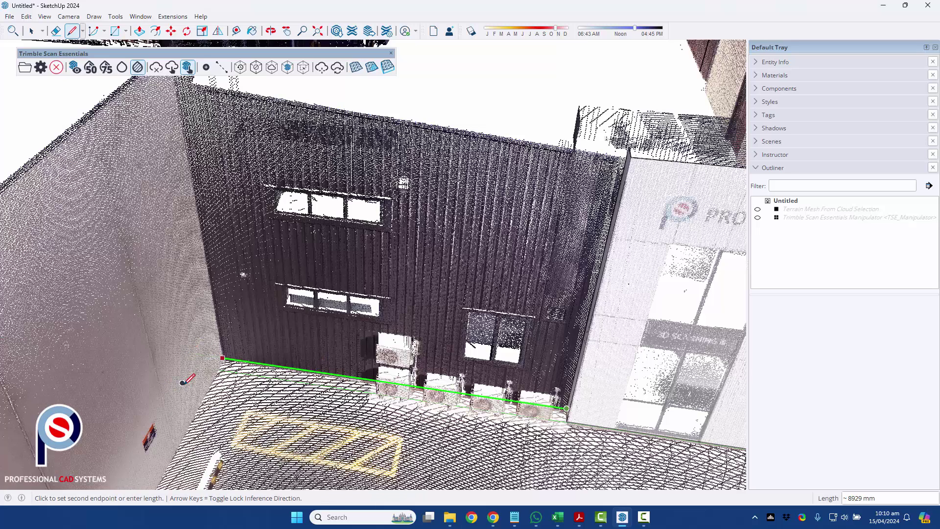
key(Left)
click(168, 368)
key(Up)
middle_drag(192, 182, 202, 243)
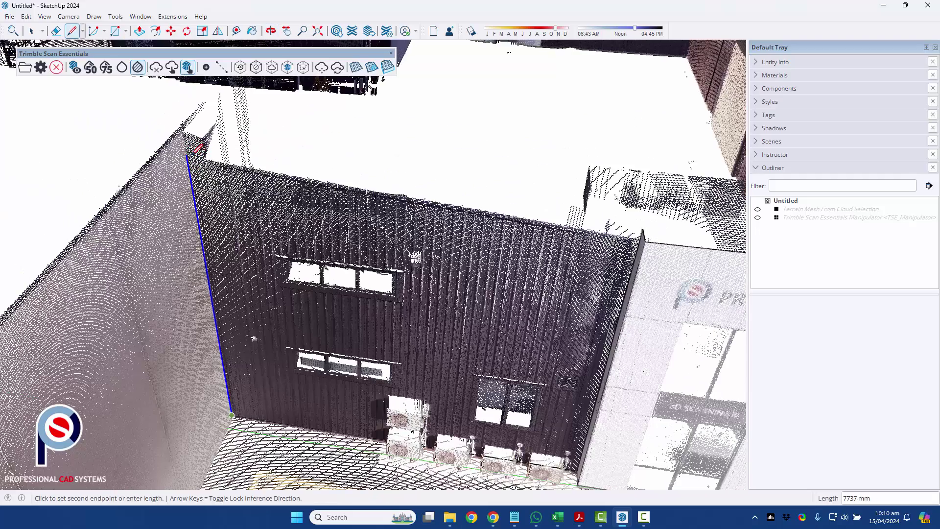
click(185, 145)
key(Escape)
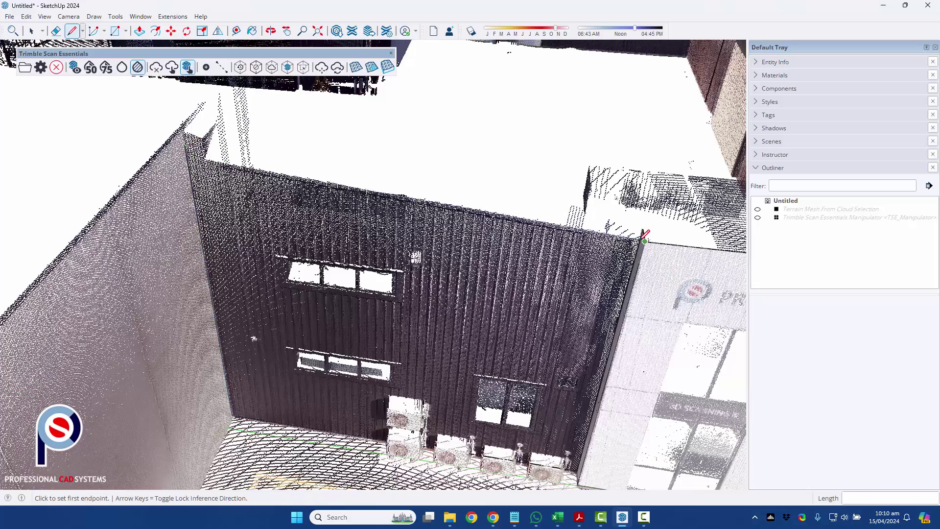
Step: Close the dark clad wall's face with a top edge about 8970 mm long along the roofline to its far corner
scroll(640, 240, up, 5)
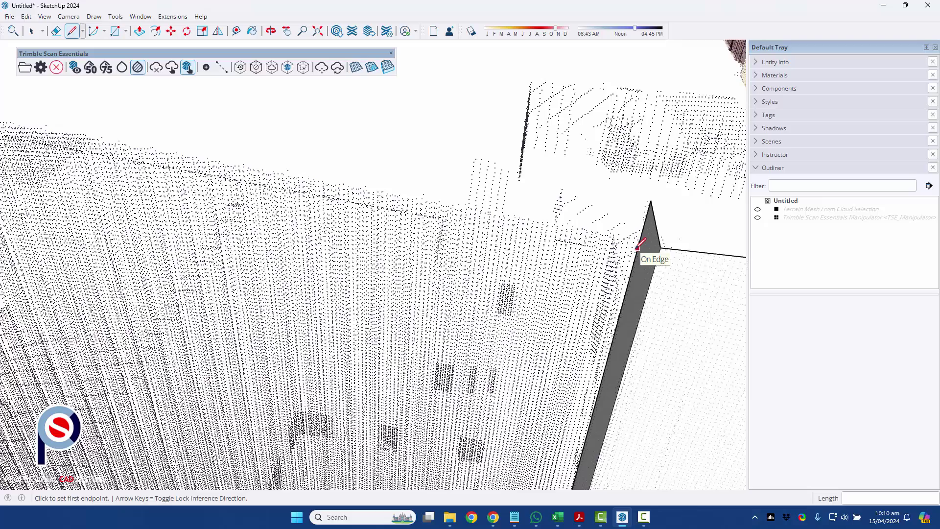
click(638, 245)
scroll(633, 275, down, 5)
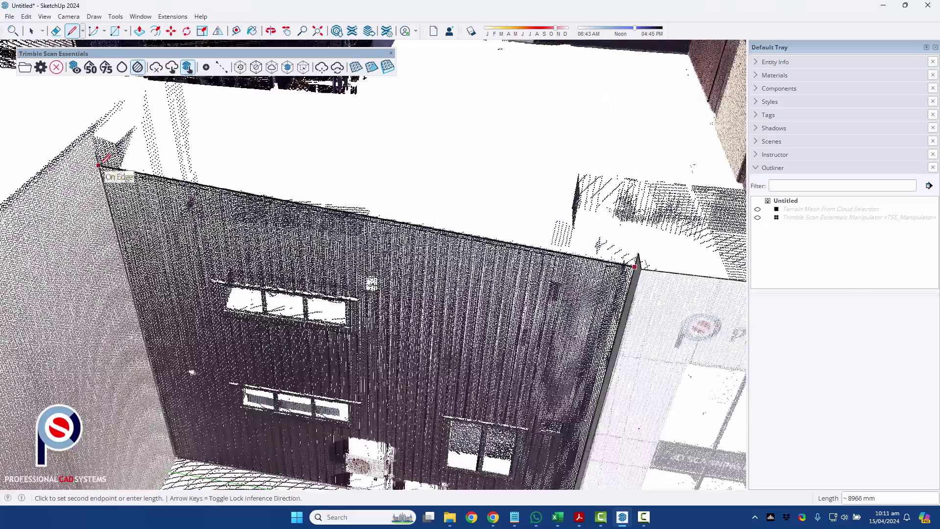
click(99, 165)
key(e)
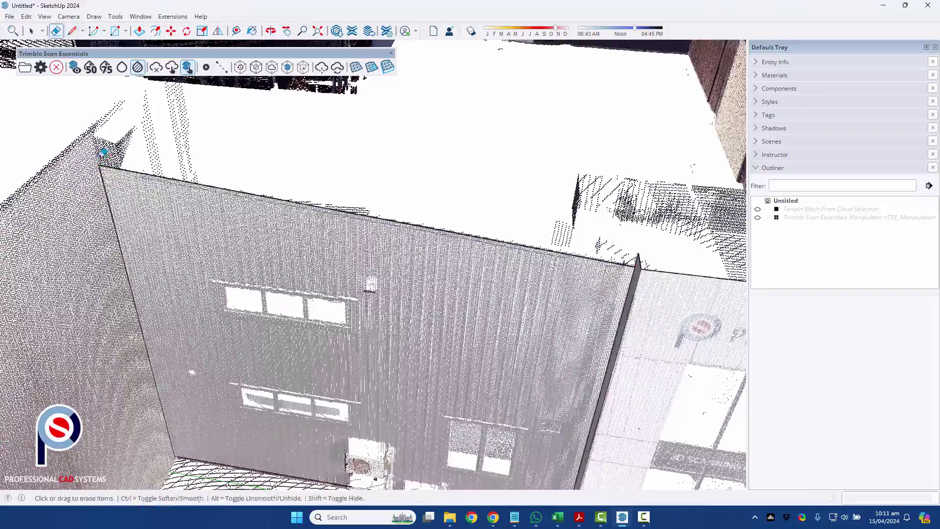
mouse_move(103, 152)
middle_down()
mouse_move(245, 260)
mouse_move(390, 295)
mouse_move(547, 247)
mouse_move(430, 357)
mouse_move(287, 263)
mouse_move(340, 280)
mouse_move(350, 236)
mouse_move(376, 310)
mouse_move(355, 311)
mouse_move(376, 383)
middle_up()
Step: Draw the white facade's side return about 529 mm deep along the green axis from its base corner, with its vertical edge
key(l)
click(364, 391)
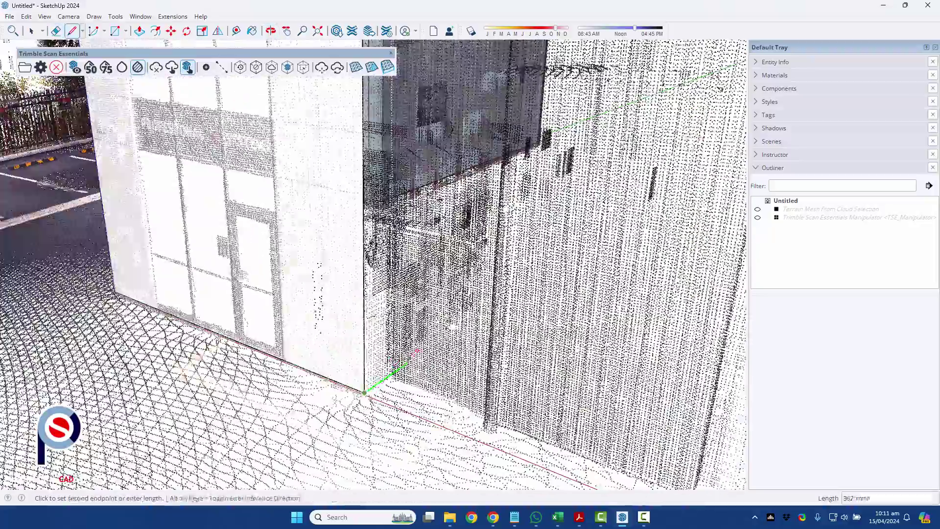
middle_drag(368, 252, 442, 215)
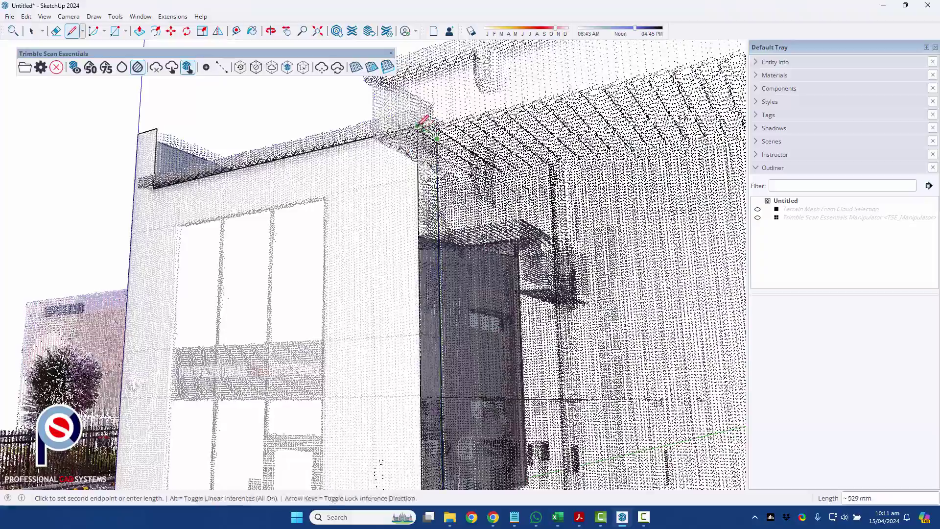
middle_drag(420, 123, 517, 253)
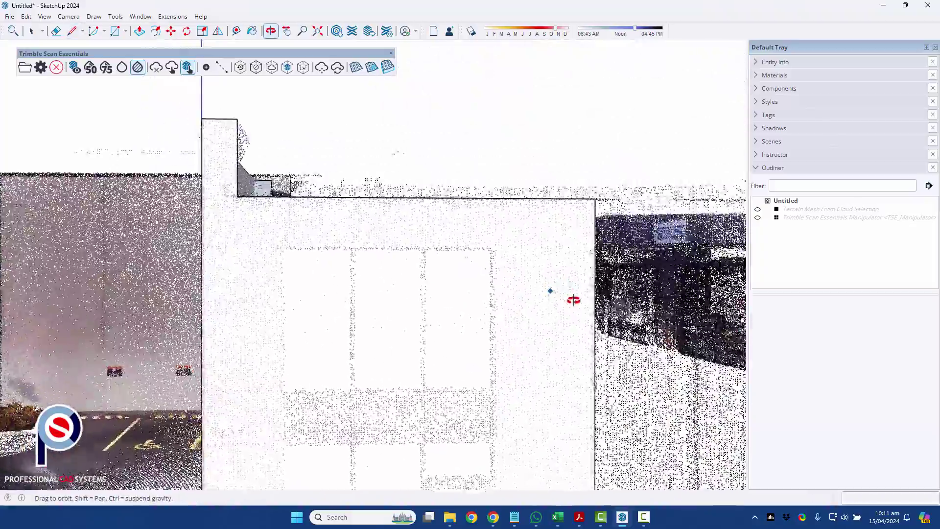
middle_drag(574, 304, 423, 185)
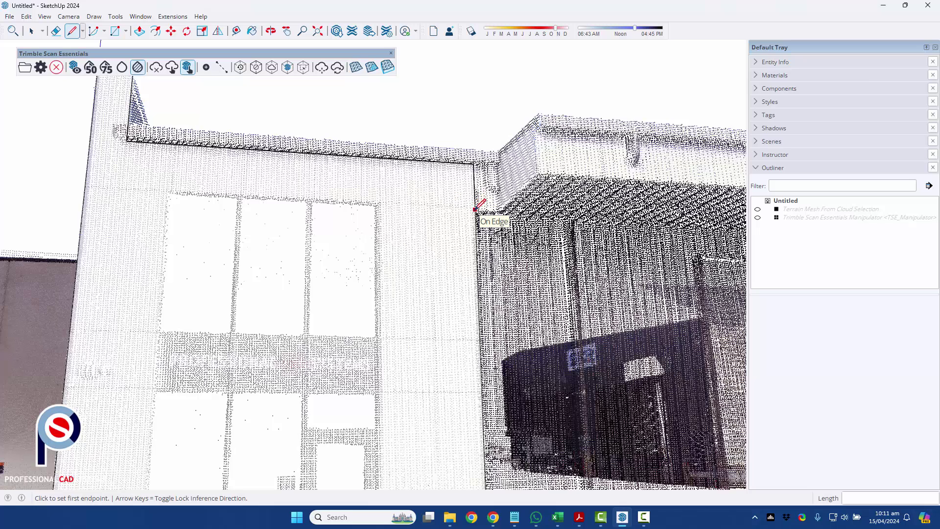
Step: Outline the facade's small extension about 330 mm wide along the red axis at its upper corner beside the canopy
click(380, 203)
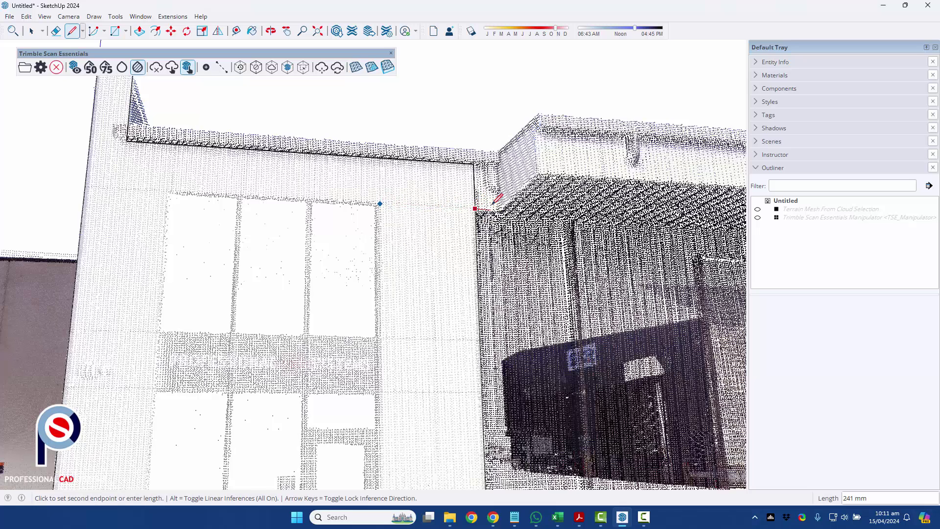
click(508, 183)
click(494, 166)
click(474, 164)
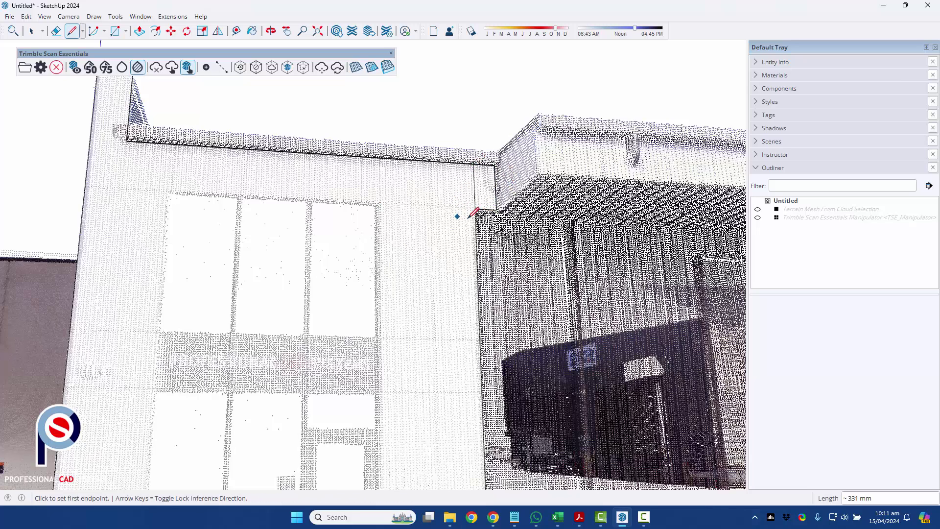
Step: Draw the canopy's near end face about 1550 mm deep along the green axis from the facade extension
click(497, 210)
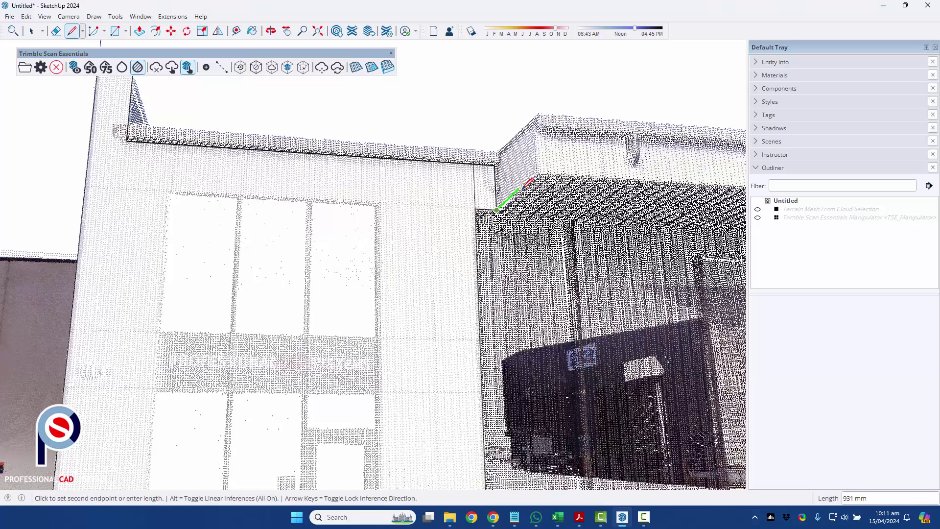
click(567, 164)
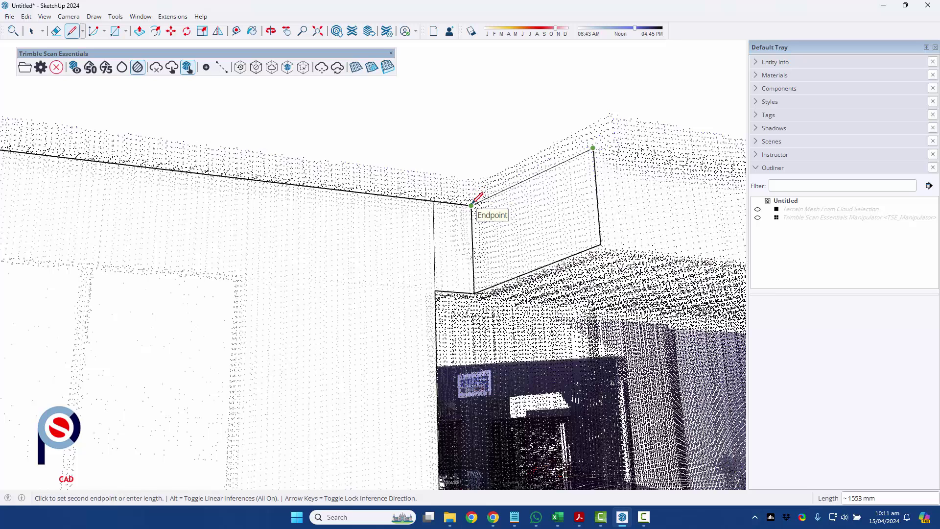
key(Escape)
click(471, 205)
key(Left)
click(593, 148)
Step: Draw the canopy fascia's lower edge to its far end, followed by the end's vertical edge about 708 mm high
click(601, 244)
scroll(422, 241, down, 4)
middle_drag(419, 250, 240, 304)
scroll(293, 304, down, 2)
middle_drag(478, 289, 313, 343)
scroll(641, 305, up, 2)
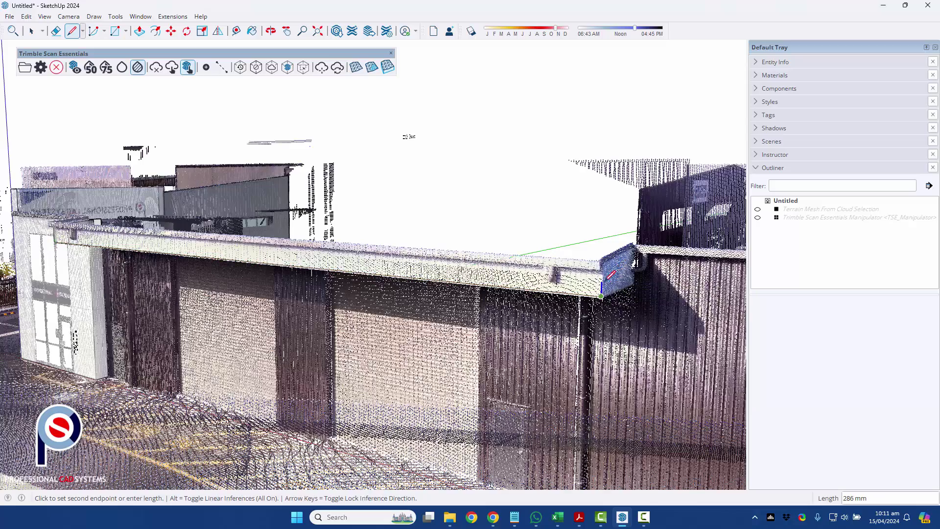
scroll(617, 266, up, 2)
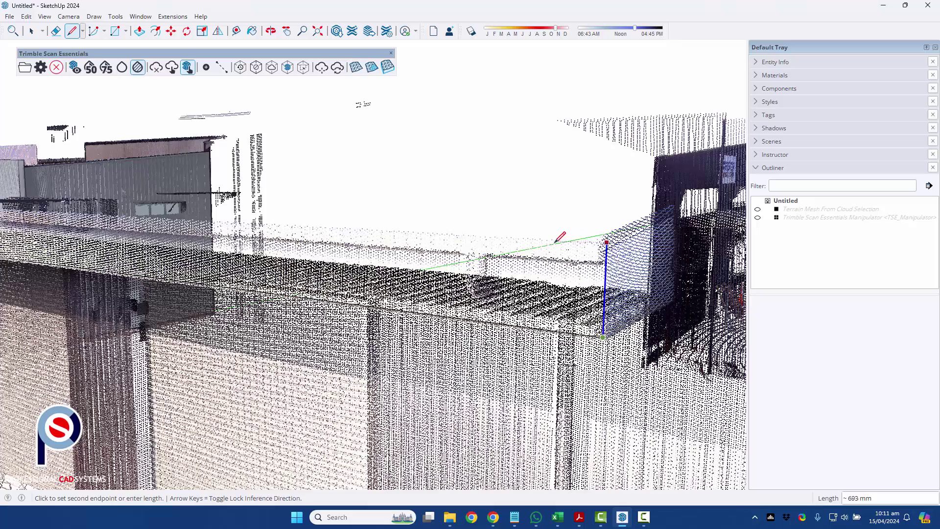
middle_drag(554, 253, 449, 204)
key(Up)
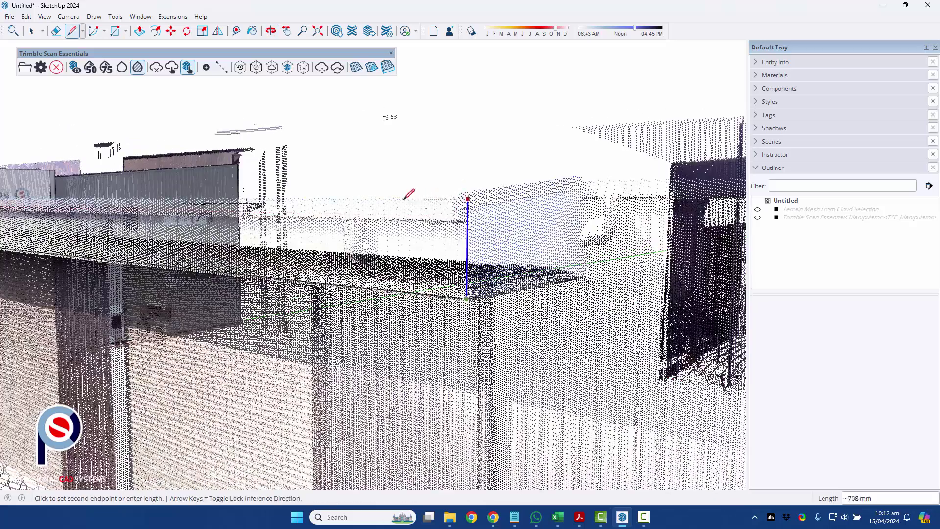
click(403, 198)
Step: Draw the fascia's top edge back along the red axis to the canopy's near corner to close the face
key(Right)
middle_drag(325, 199, 421, 249)
middle_drag(306, 251, 519, 275)
click(335, 261)
click(334, 254)
scroll(518, 273, up, 2)
Step: Erase the leftover line between the facade and its extension, and close the facade return's top with an edge about 529 mm long
key(e)
mouse_move(448, 244)
middle_down()
mouse_move(449, 256)
mouse_move(604, 245)
mouse_move(505, 240)
middle_up()
key(space)
key(e)
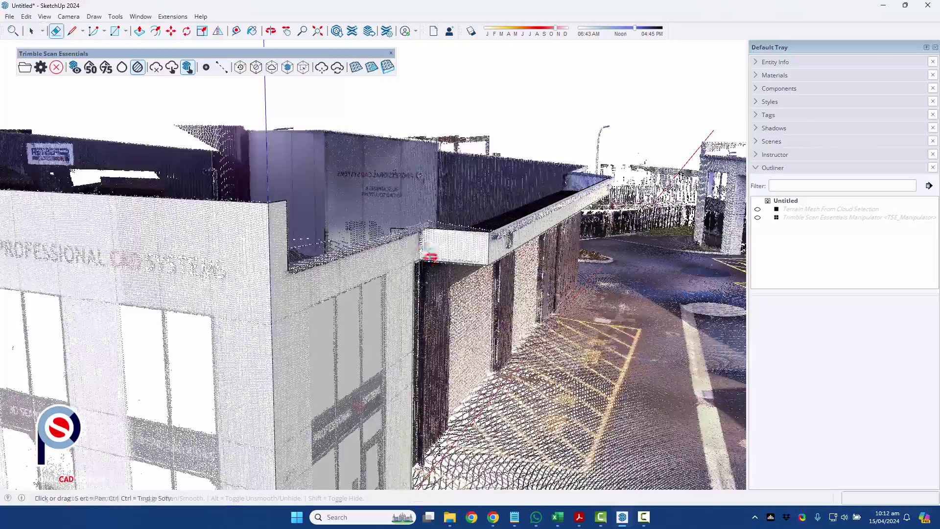
mouse_move(429, 261)
middle_down()
mouse_move(382, 340)
mouse_move(420, 262)
mouse_move(307, 221)
mouse_move(340, 195)
mouse_move(205, 103)
mouse_move(278, 126)
mouse_move(352, 204)
mouse_move(162, 118)
mouse_move(168, 126)
mouse_move(136, 126)
mouse_move(336, 247)
mouse_move(293, 198)
middle_up()
scroll(336, 247, up, 2)
key(l)
click(355, 231)
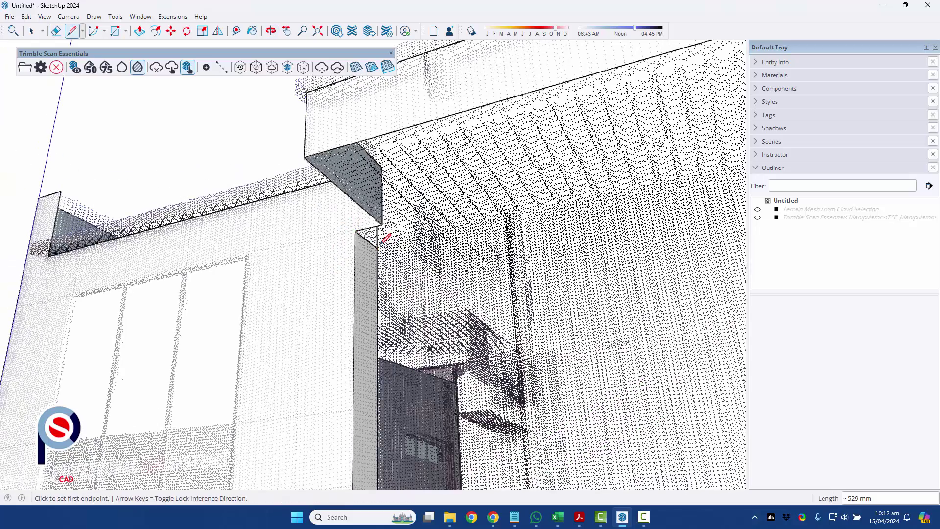
key(b)
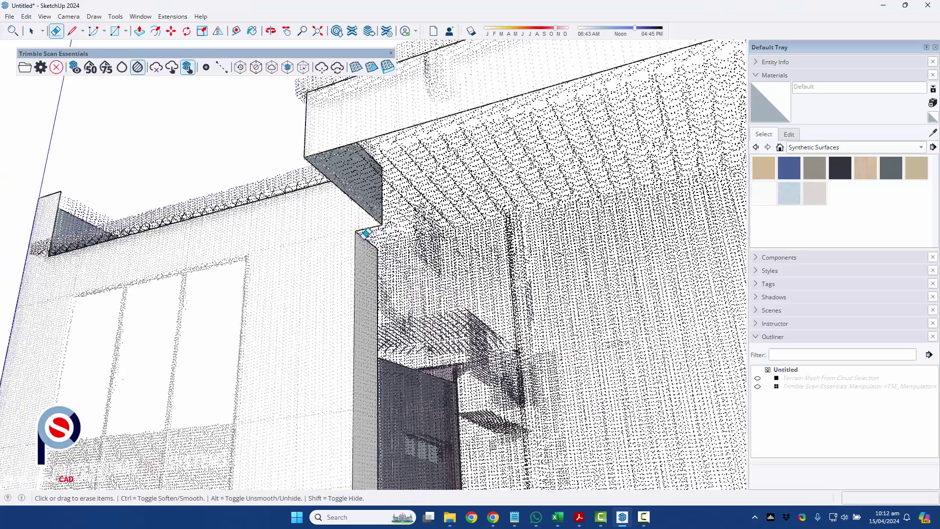
Step: Draw the long side wall's base line about 24945 mm along the red axis from the facade return to the building's far corner
middle_drag(338, 226, 311, 327)
key(space)
middle_drag(199, 364, 355, 321)
key(l)
scroll(355, 321, up, 2)
click(323, 344)
scroll(353, 347, down, 2)
shift+middle_drag(638, 402, 232, 258)
scroll(233, 258, up, 2)
scroll(230, 270, down, 2)
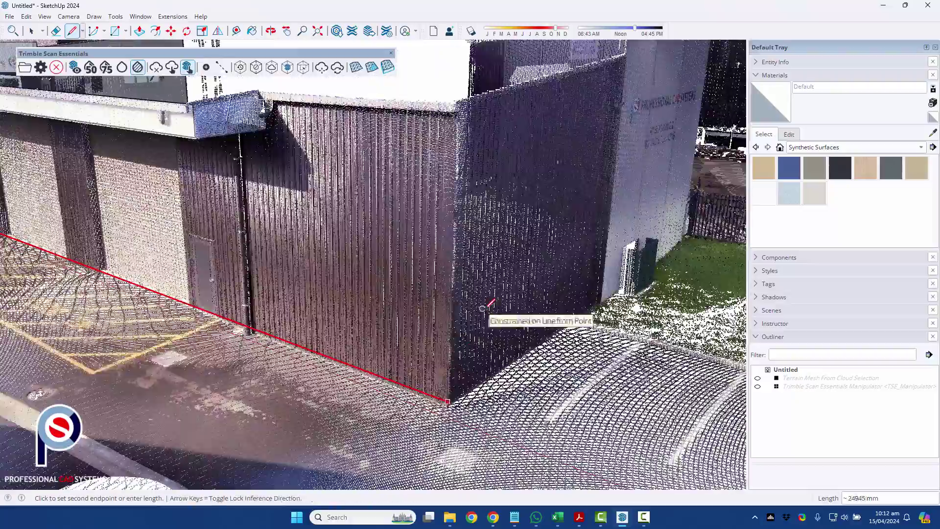
shift+click(480, 313)
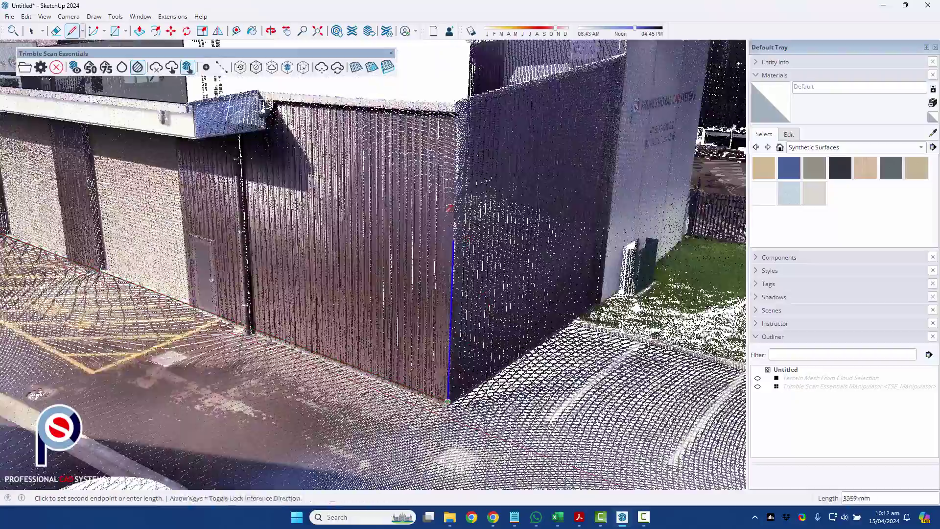
Step: Draw the far corner's vertical edge about 6200 mm up to the roof and the roof edge about 5345 mm back to the canopy
middle_drag(434, 192, 284, 161)
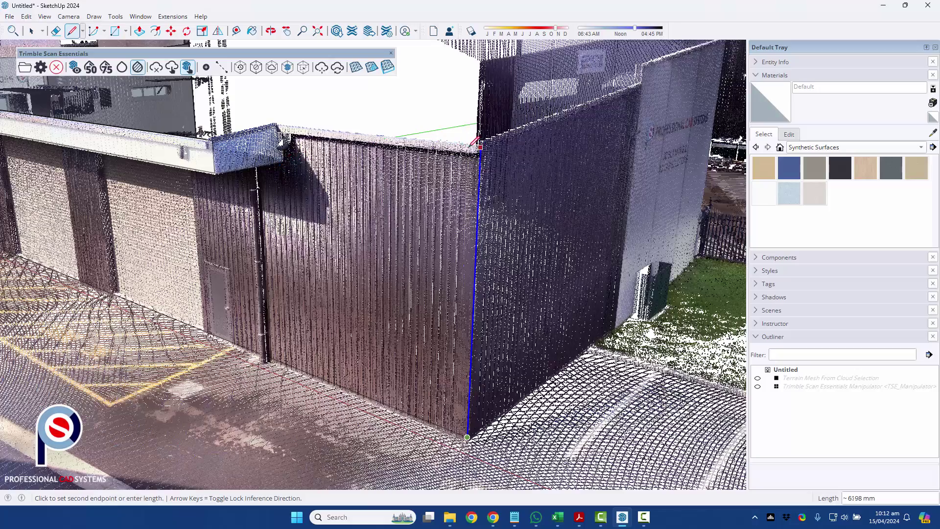
middle_drag(481, 139, 139, 159)
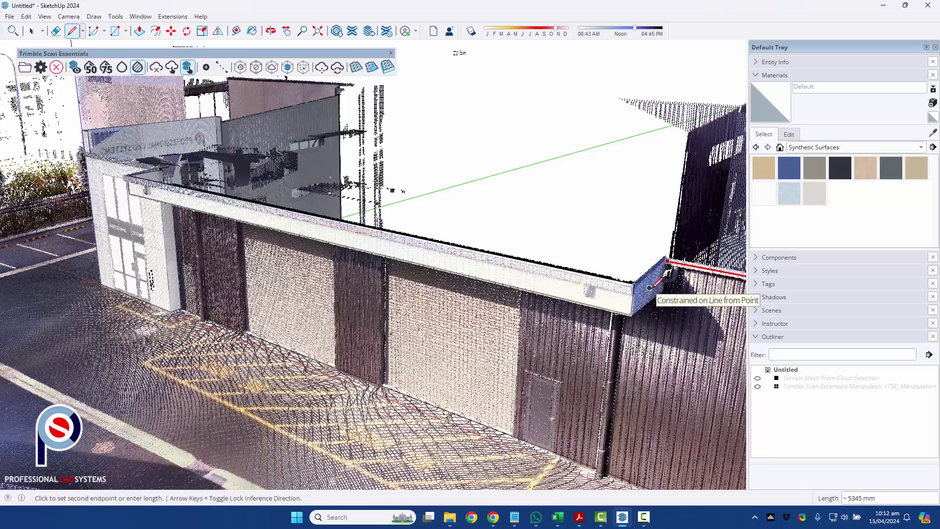
scroll(638, 283, up, 2)
Step: Outline the canopy's far end between the fascia's end edge and the clad wall
click(633, 283)
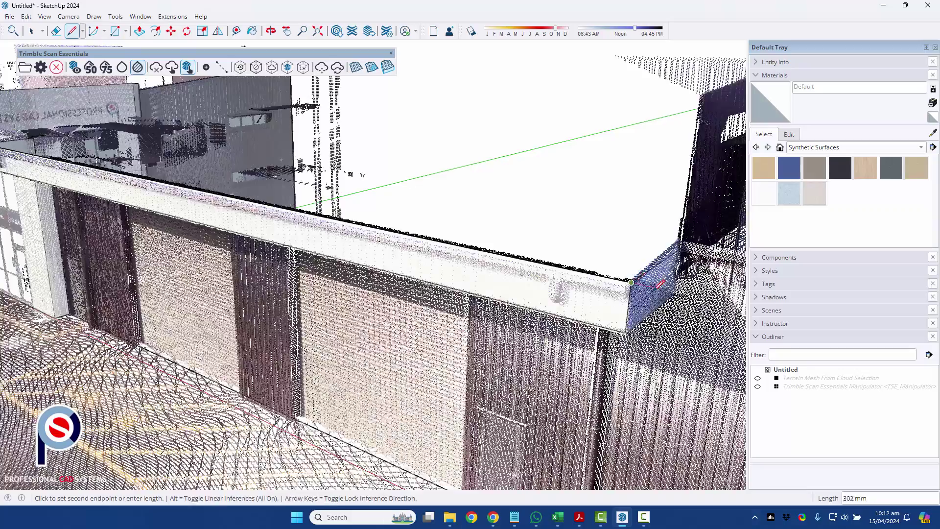
middle_drag(657, 287, 458, 197)
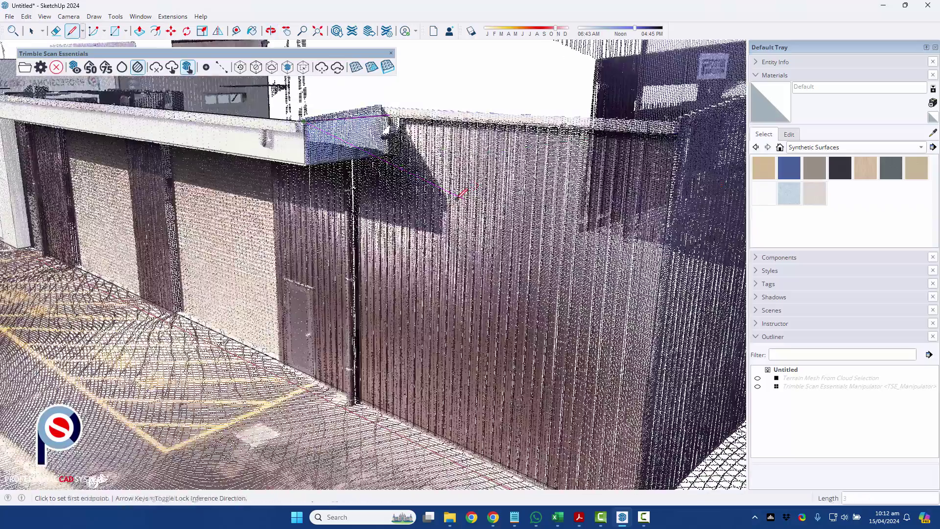
click(390, 114)
click(304, 164)
middle_drag(306, 160, 325, 50)
Step: Close the canopy's soffit with an inner edge about 19600 mm long along the red axis to the facade return's top
click(374, 172)
shift+middle_drag(211, 209, 368, 213)
scroll(166, 251, up, 3)
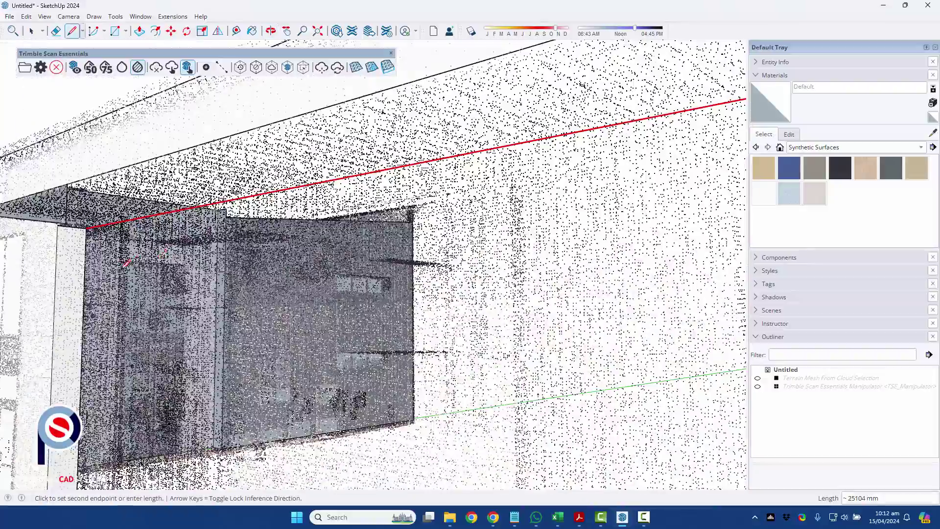
click(86, 228)
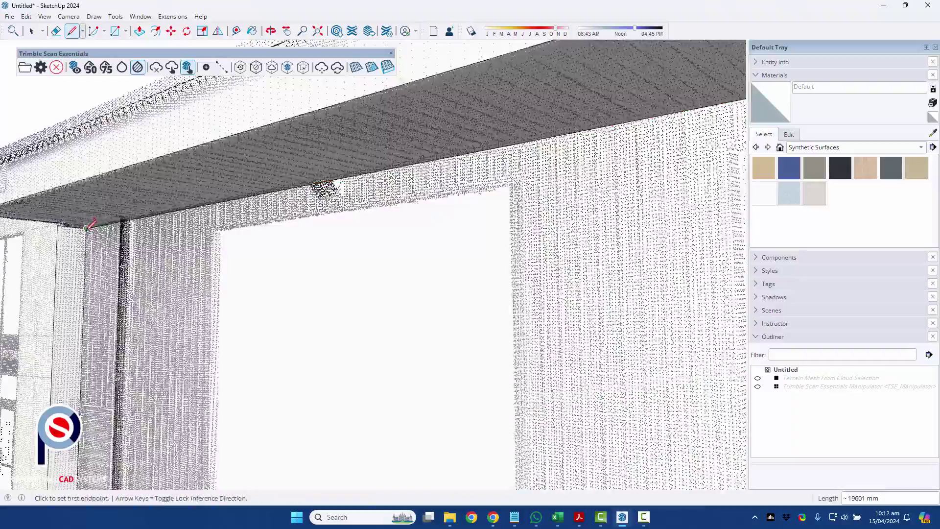
Step: Complete the long side wall's face and draw the end wall's base line along the green axis to the white wall's far corner
mouse_move(89, 225)
middle_down()
mouse_move(157, 214)
mouse_move(519, 256)
mouse_move(350, 228)
middle_up()
middle_drag(247, 199, 210, 198)
middle_drag(656, 231, 289, 267)
middle_drag(485, 242, 338, 252)
middle_drag(468, 256, 522, 195)
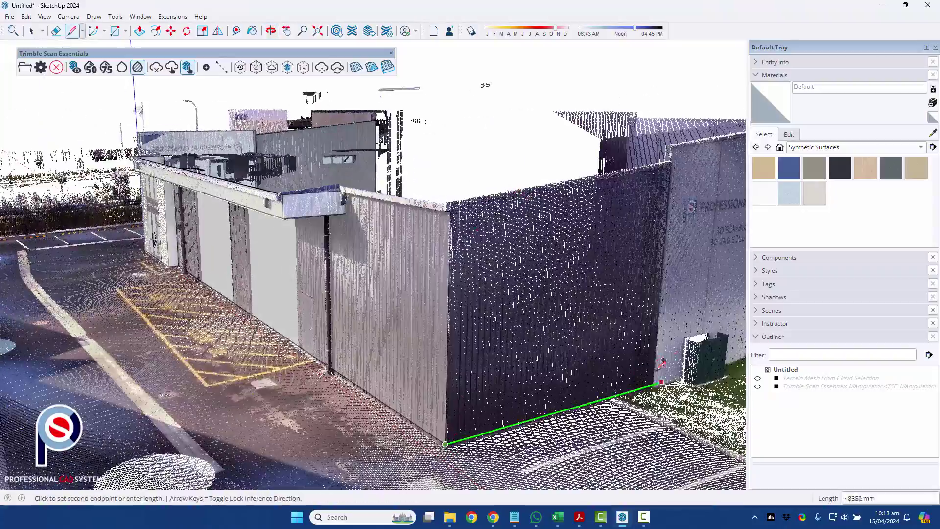
middle_drag(648, 338, 391, 405)
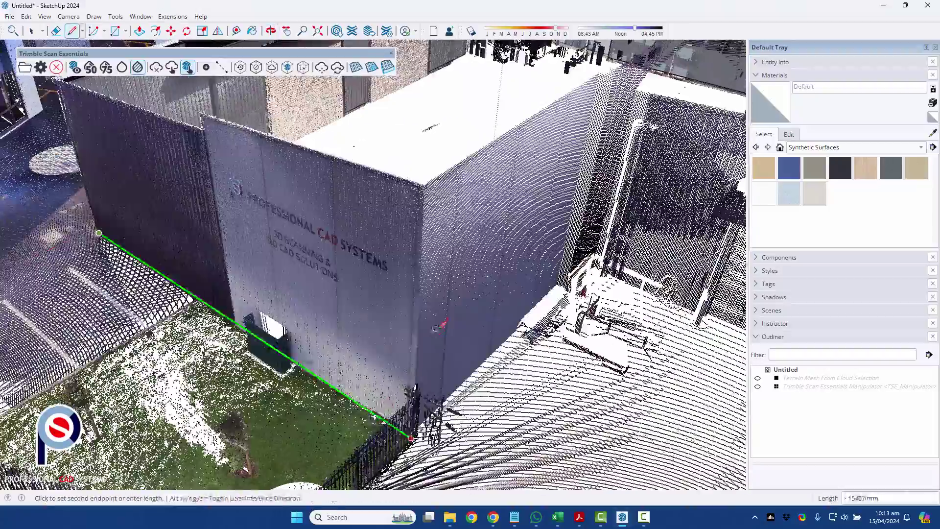
Step: Draw the vertical edge at the white end wall's far corner from ground level up to the roof
middle_drag(424, 177, 434, 238)
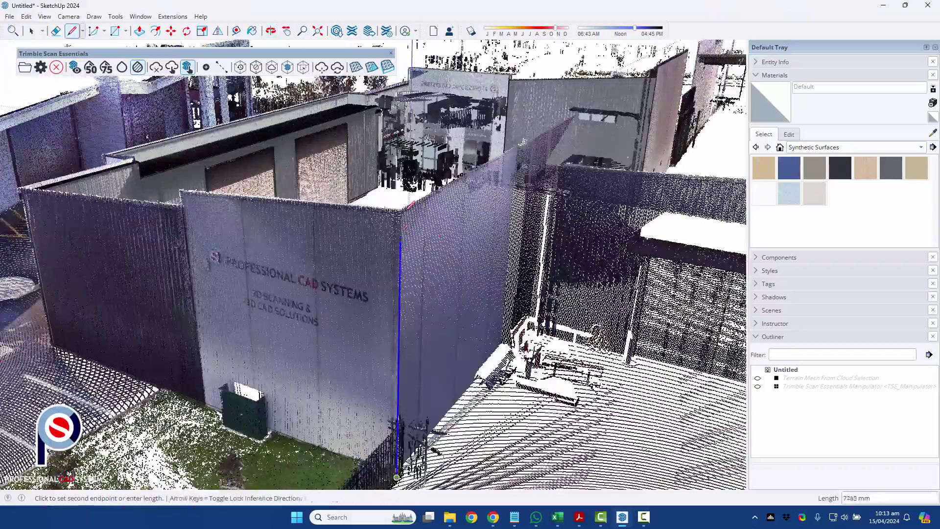
scroll(405, 203, up, 5)
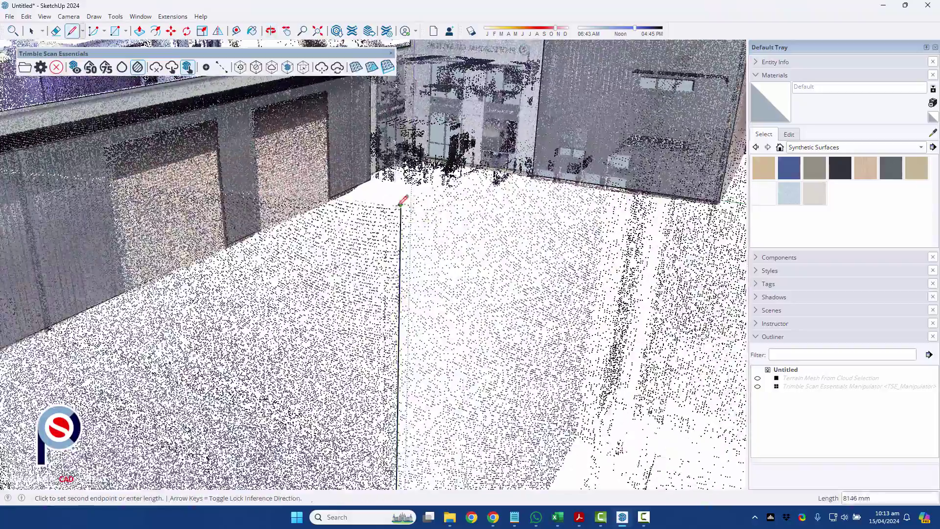
scroll(384, 207, down, 4)
shift+middle_drag(294, 213, 540, 175)
key(Escape)
Step: Draw a vertical edge about 7514 mm high along the blue axis where the dark cladding meets the white end wall
click(415, 432)
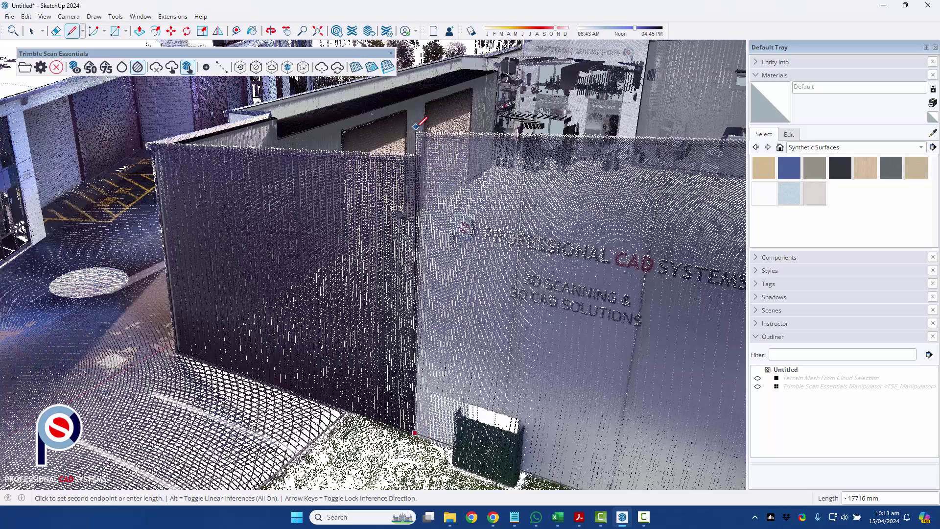
key(Up)
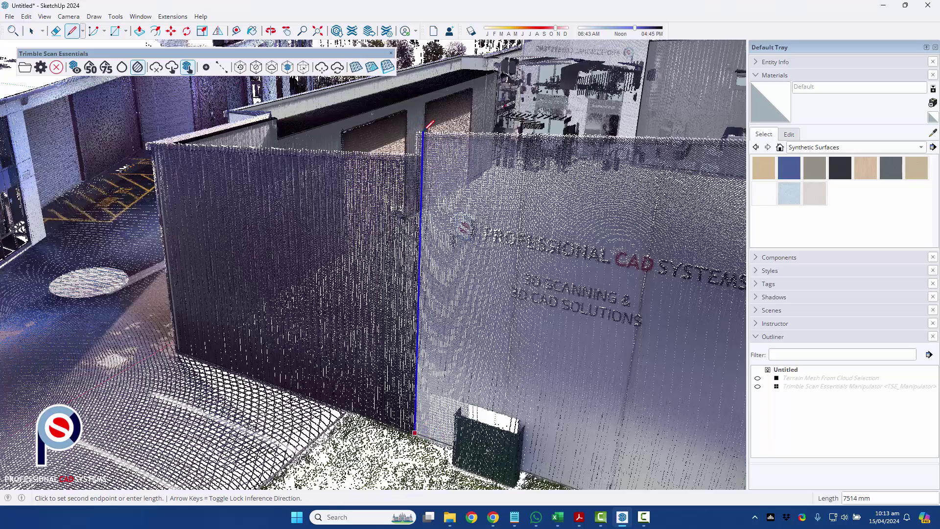
click(424, 131)
Step: Move the vertical edge between the dark cladding and the white wall about 120 mm towards the dark cladding
key(space)
middle_drag(430, 223, 541, 262)
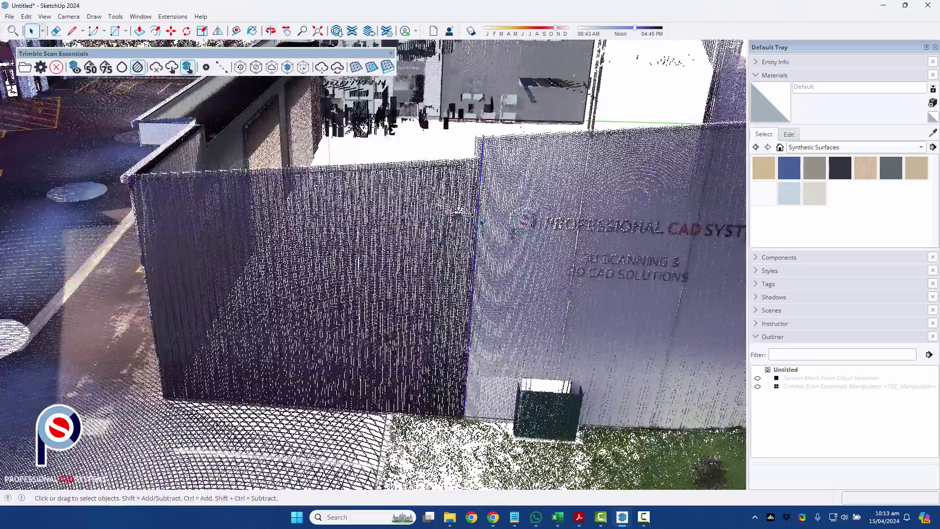
scroll(480, 217, up, 2)
key(m)
click(480, 211)
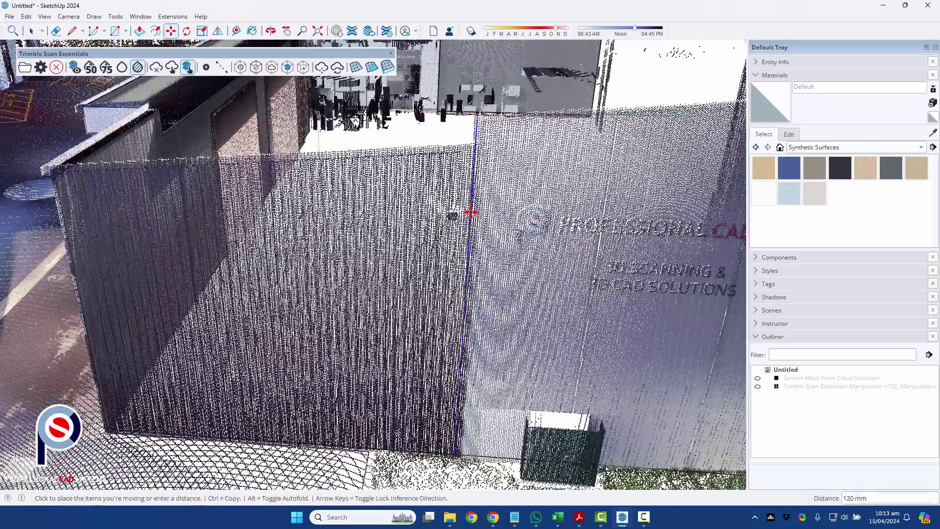
scroll(475, 223, down, 4)
Step: Draw the white end wall's top edge from the dark cladding joint to the far corner, about 7443 mm long
key(l)
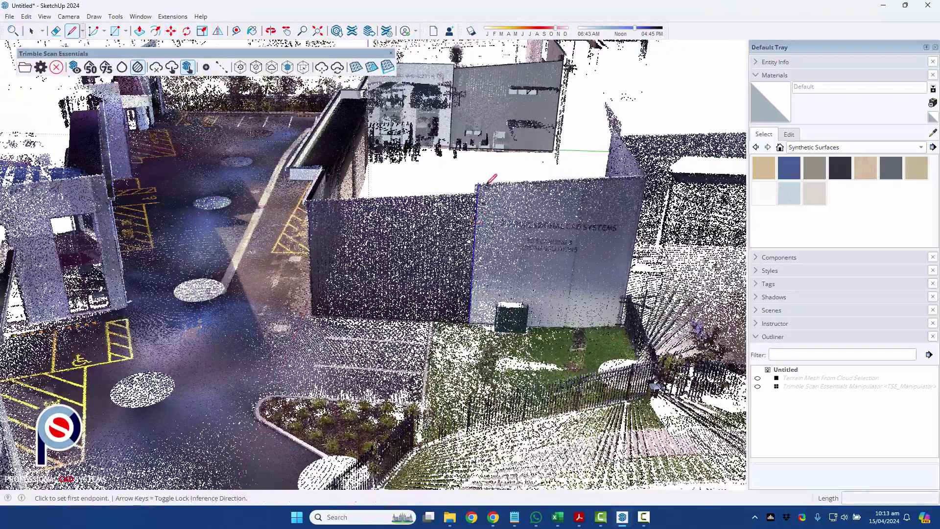
click(478, 184)
shift+middle_drag(636, 177, 465, 188)
scroll(465, 188, up, 2)
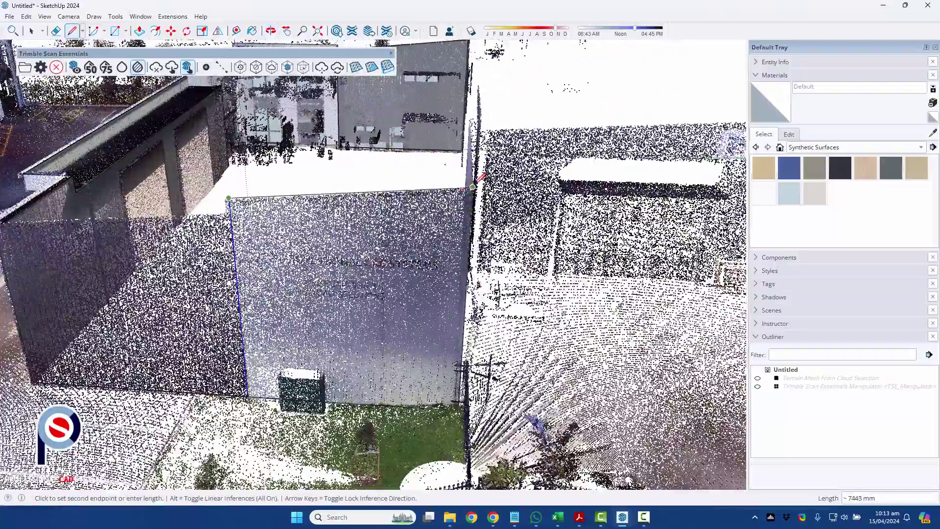
click(466, 188)
Step: Draw the dark cladding's top edge to the building's outer corner to close that end wall face
scroll(411, 219, down, 2)
middle_drag(387, 223, 437, 192)
click(490, 202)
click(437, 196)
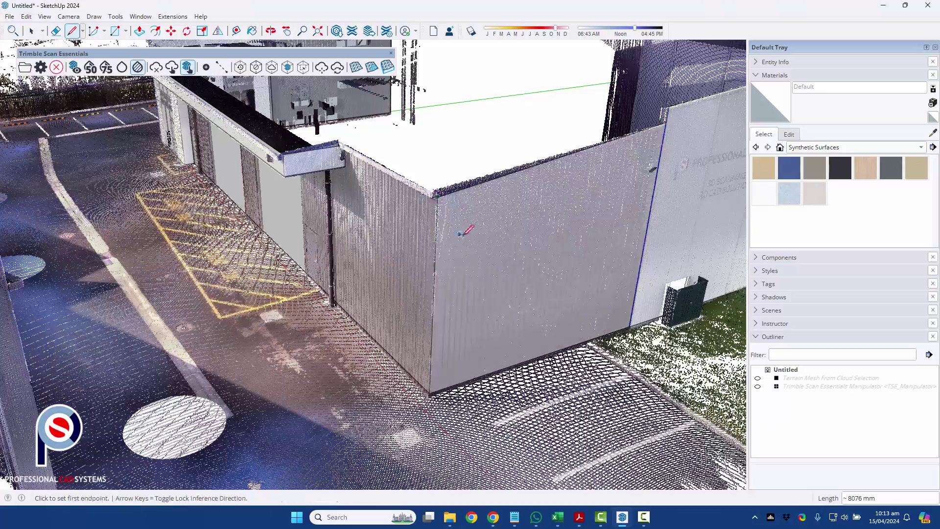
Step: Draw a short vertical edge up from the dark cladding's outer corner and an upper roof edge across to the white wall
key(space)
scroll(442, 216, up, 3)
middle_drag(443, 216, 419, 177)
scroll(426, 154, up, 2)
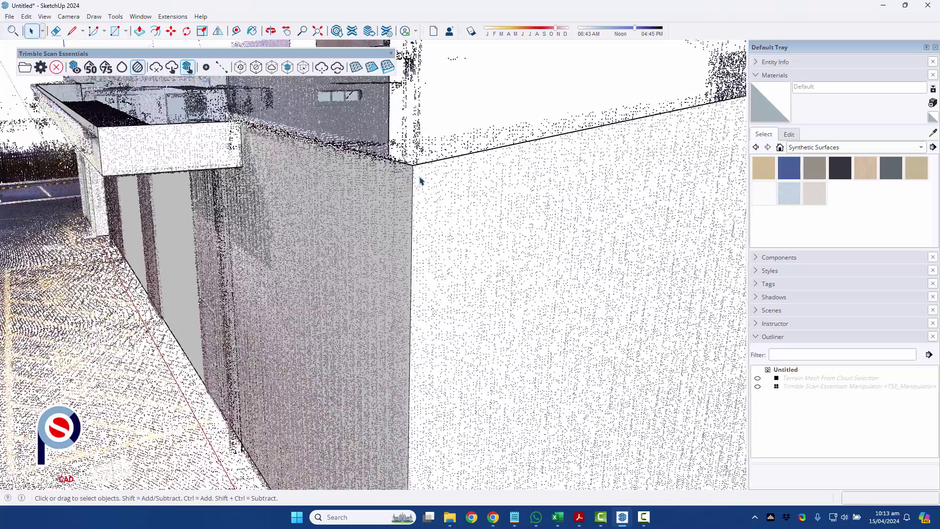
key(l)
click(413, 165)
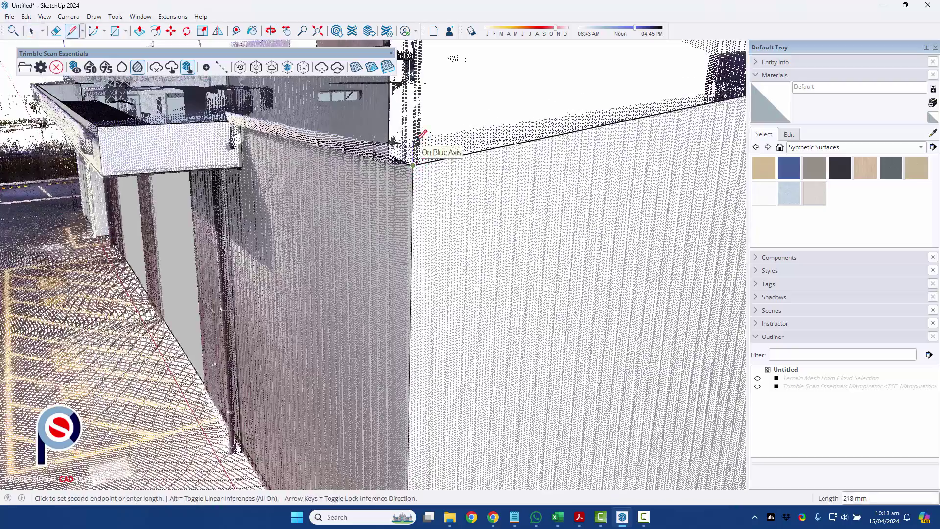
click(419, 139)
scroll(426, 138, down, 2)
middle_drag(436, 136, 448, 195)
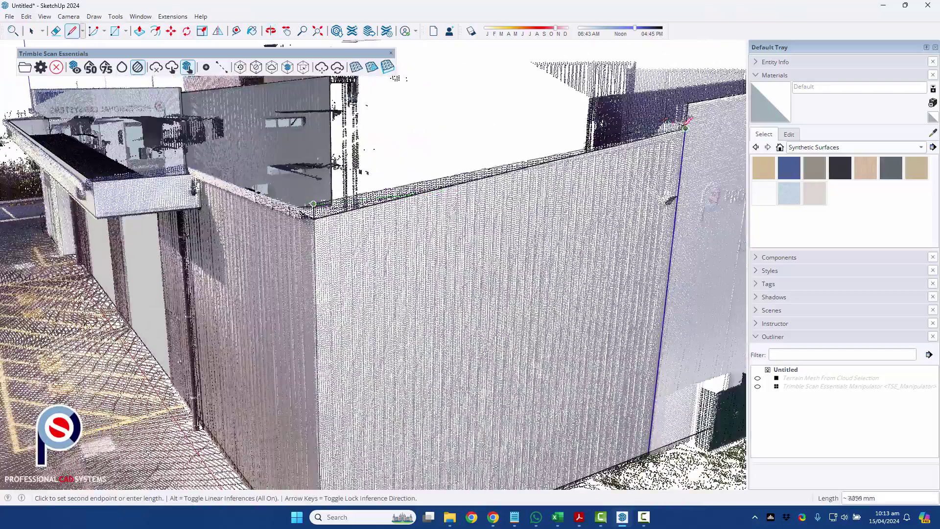
click(685, 128)
key(e)
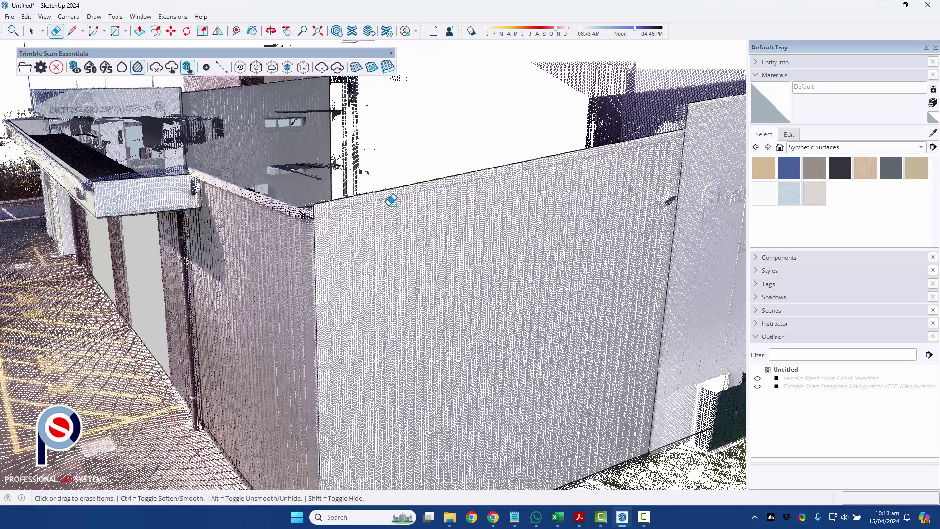
Step: Draw the lower parapet line across the dark end wall and continue it about 5345 mm along the side wall to the canopy
key(l)
click(313, 218)
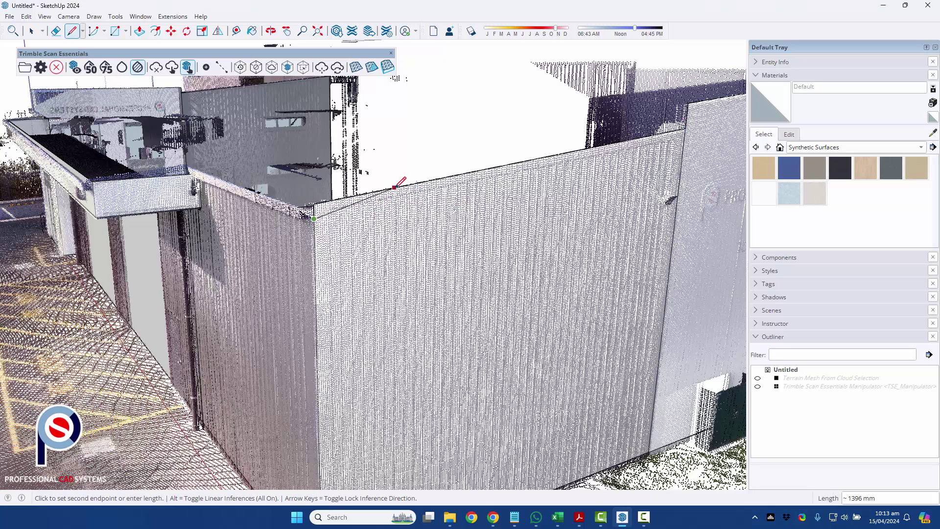
click(688, 142)
middle_drag(671, 189, 534, 201)
click(524, 207)
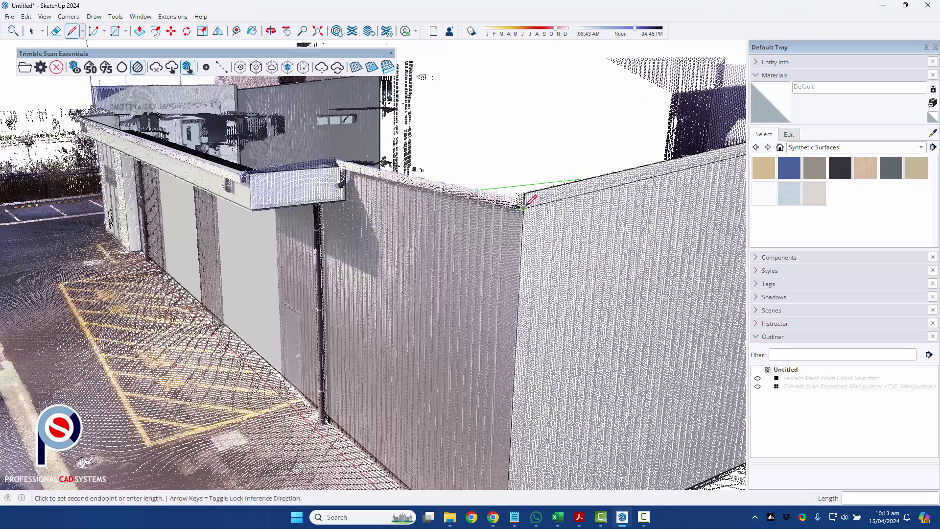
click(323, 180)
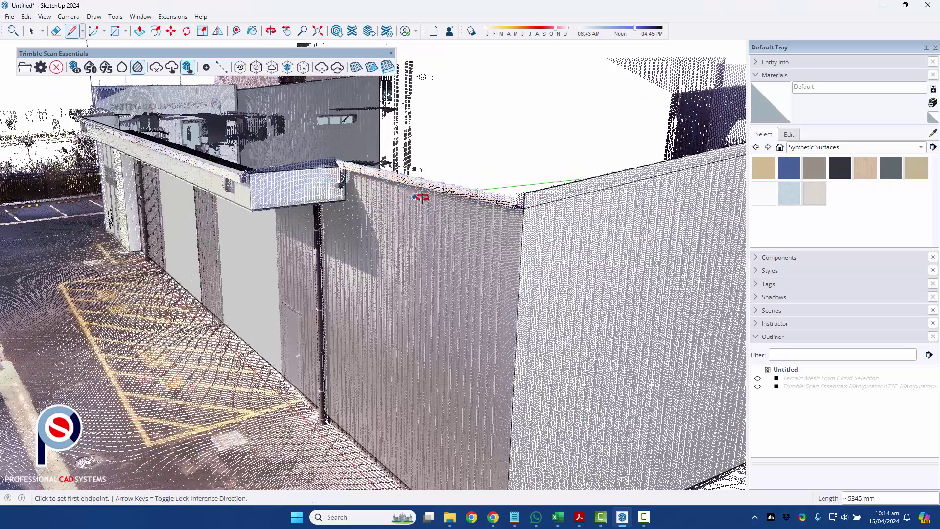
Step: Draw the side wall's upper parapet edge along the red axis to the canopy and close it with a short vertical edge
middle_drag(426, 193, 560, 162)
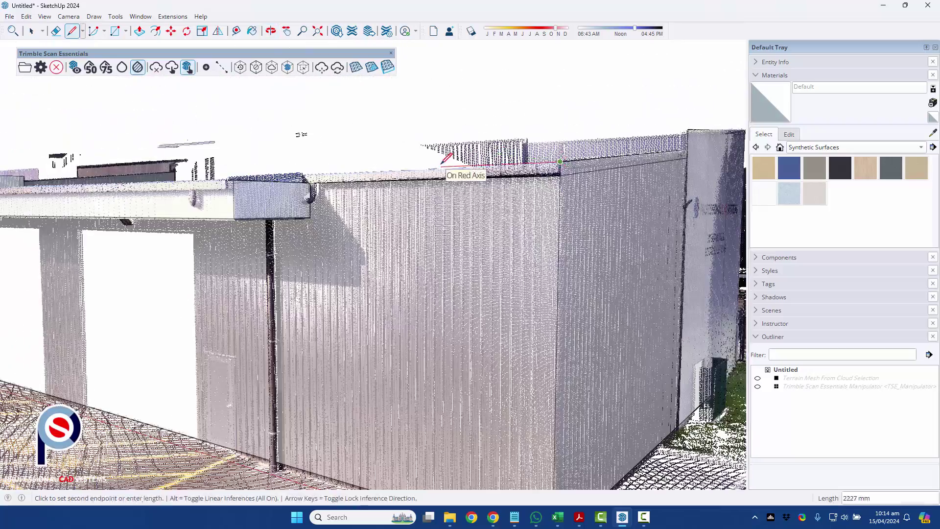
key(Right)
click(310, 172)
click(309, 183)
middle_drag(465, 200, 294, 184)
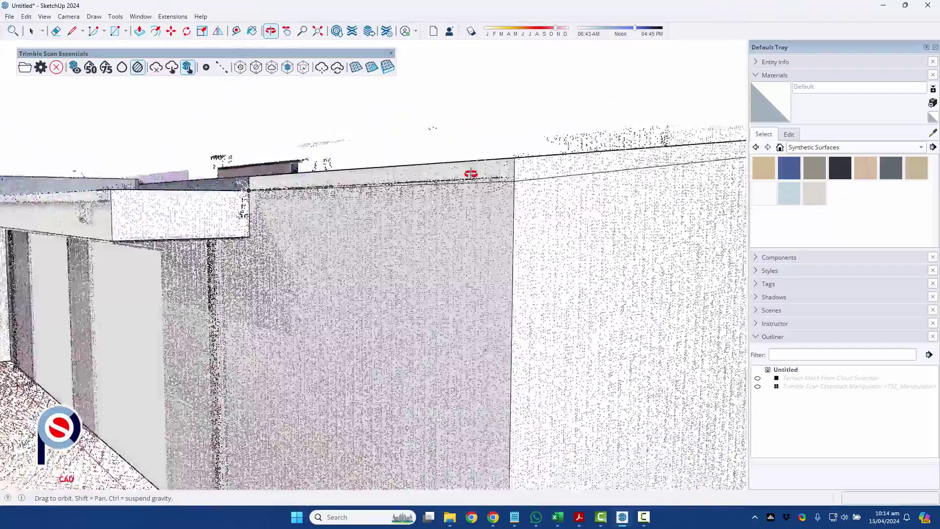
mouse_move(470, 173)
middle_down()
mouse_move(403, 205)
mouse_move(378, 180)
middle_up()
key(l)
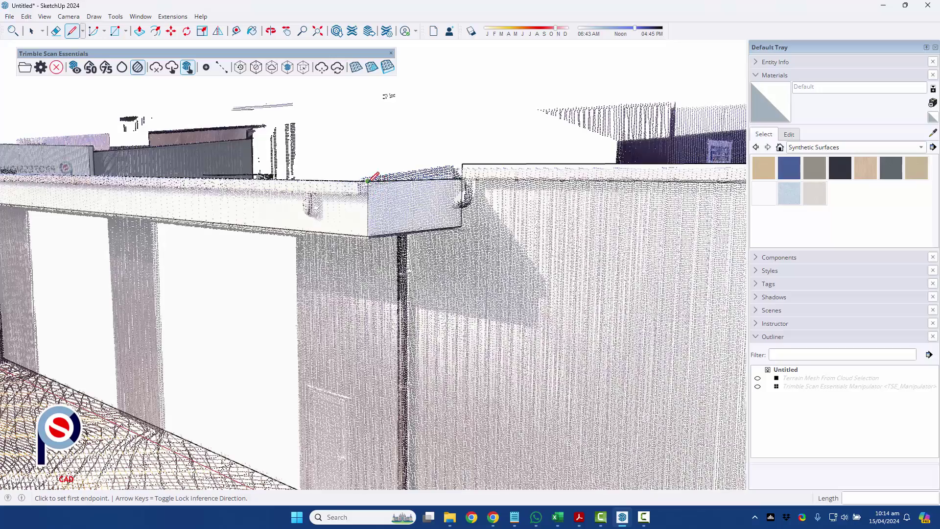
key(e)
Step: Draw the rear side wall from the white wall's far ground corner along the red axis, ending at the scanned wall's far corner
mouse_move(440, 169)
middle_down()
mouse_move(331, 191)
mouse_move(493, 175)
mouse_move(618, 189)
mouse_move(420, 195)
mouse_move(640, 225)
mouse_move(388, 194)
mouse_move(495, 210)
middle_up()
mouse_move(439, 240)
middle_down()
mouse_move(325, 250)
mouse_move(396, 260)
mouse_move(577, 245)
mouse_move(512, 231)
mouse_move(608, 237)
mouse_move(430, 189)
mouse_move(115, 180)
mouse_move(377, 206)
mouse_move(381, 223)
middle_up()
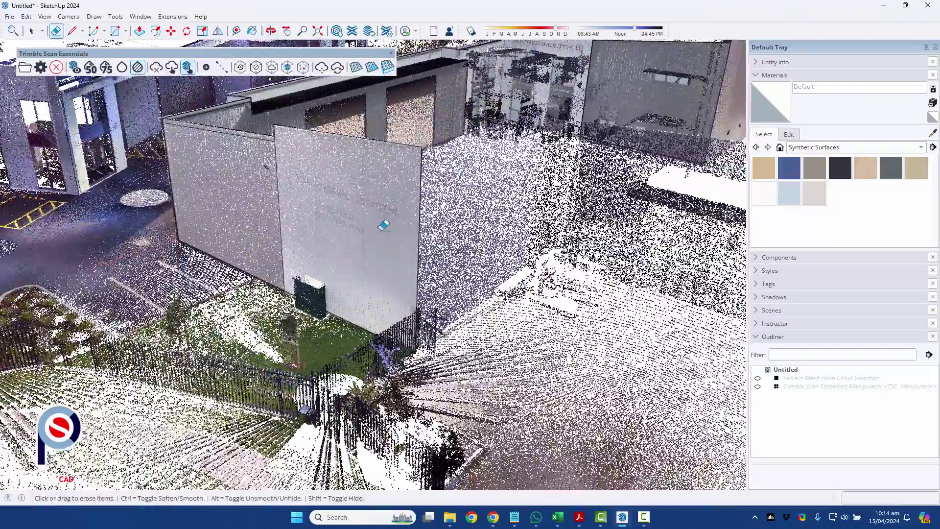
key(l)
click(415, 352)
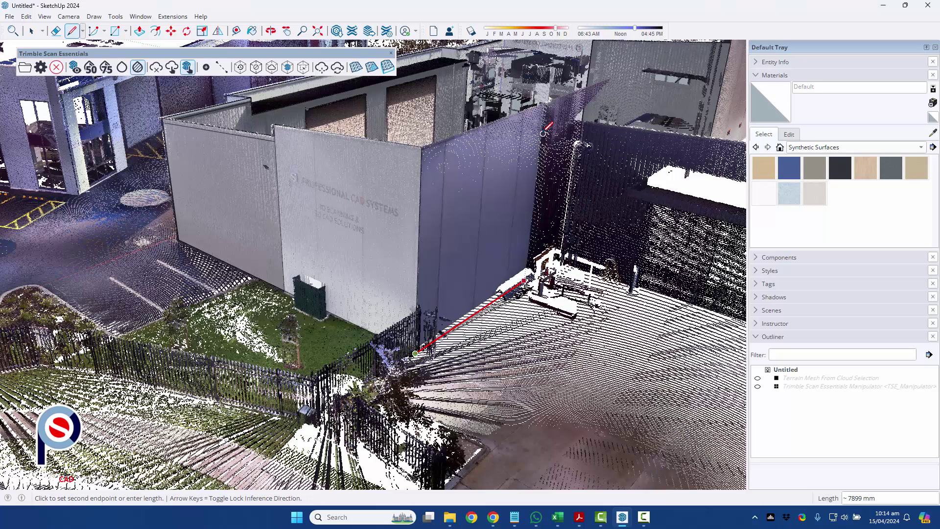
click(544, 104)
middle_drag(466, 174, 398, 308)
Step: Draw the short return wall beyond the rear side wall with a base line, a vertical edge along the blue axis and a top edge
click(396, 353)
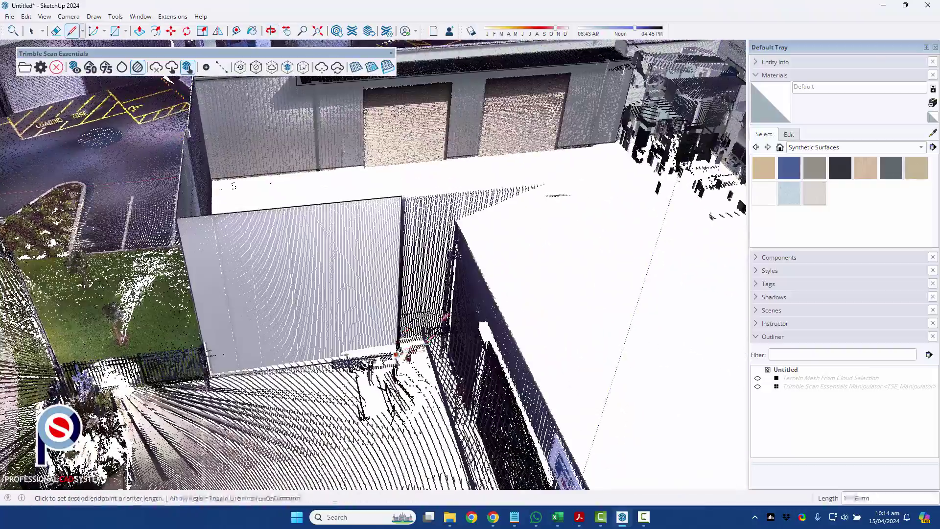
click(465, 304)
key(Up)
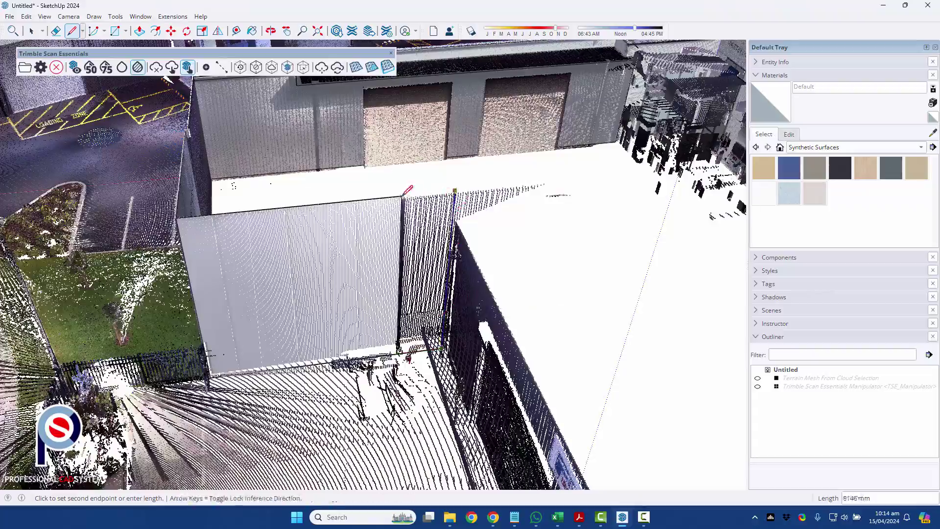
click(403, 196)
click(402, 195)
key(space)
Step: Draw a rectangle of about 4851 x 4973 mm over the first loading door opening beside the glazed entrance block
middle_drag(345, 240, 577, 255)
middle_drag(206, 274, 332, 265)
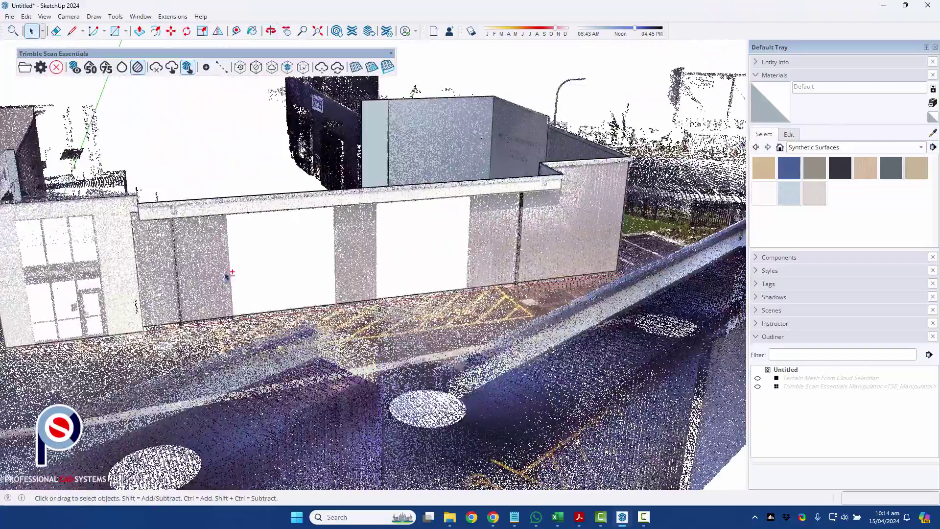
shift+middle_drag(225, 268, 437, 147)
scroll(436, 260, up, 3)
key(r)
key(r)
scroll(426, 132, up, 3)
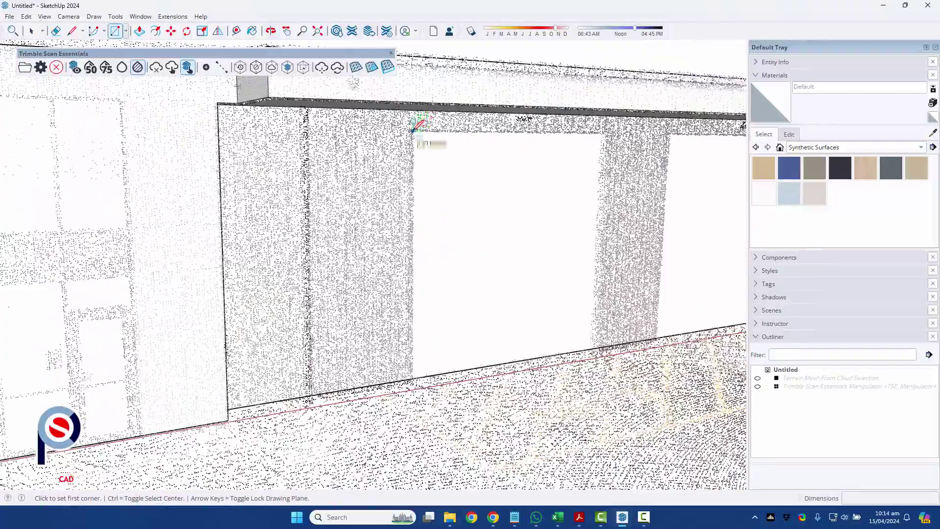
click(415, 131)
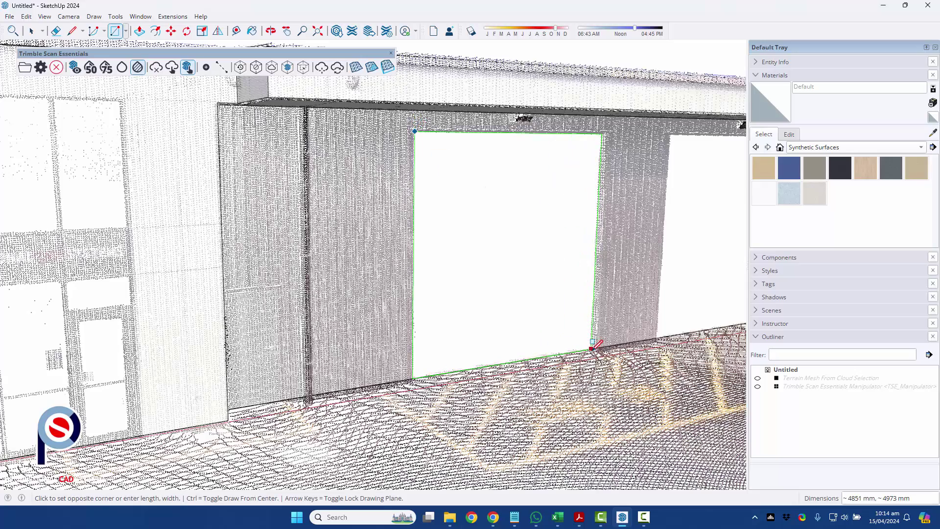
click(594, 348)
Step: Draw a rectangle over the second loading door opening on the long side wall, from its upper corner to the ground
middle_drag(594, 348, 507, 164)
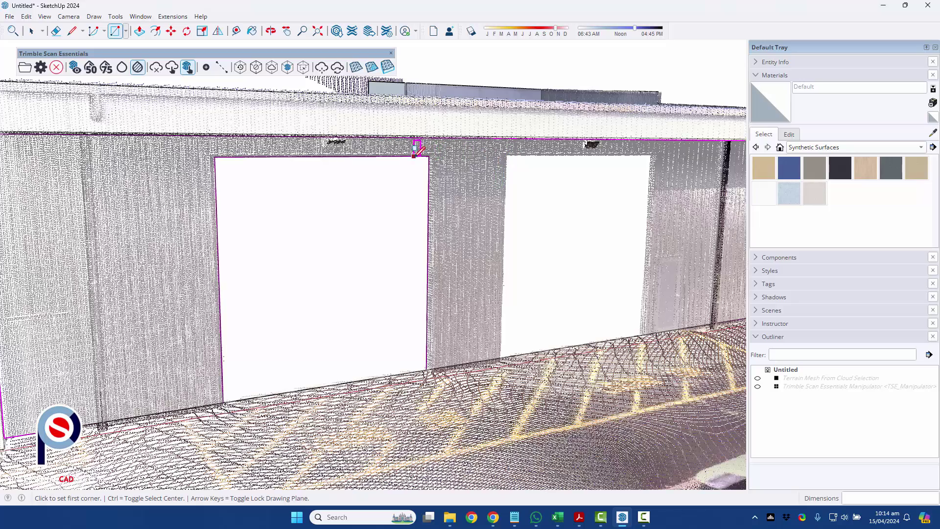
click(508, 155)
click(640, 334)
Step: Draw a rectangle around the full-height entrance glazing with the door on the side of the white block
scroll(639, 333, down, 1)
scroll(513, 296, down, 2)
shift+middle_drag(235, 288, 613, 286)
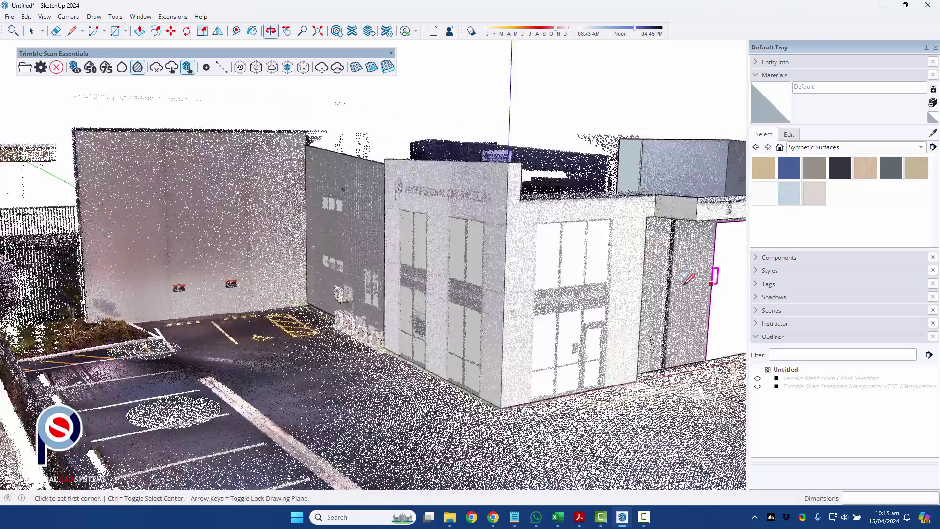
scroll(599, 389, up, 2)
click(607, 388)
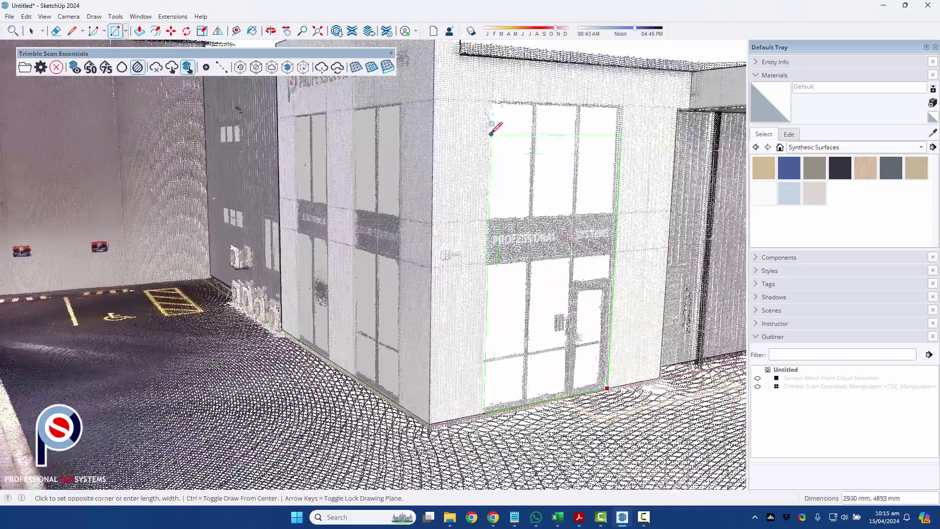
click(490, 101)
Step: Draw a rectangle around the full-height front window nearest the white block's corner, starting from the wall's base edge
middle_drag(377, 186, 377, 357)
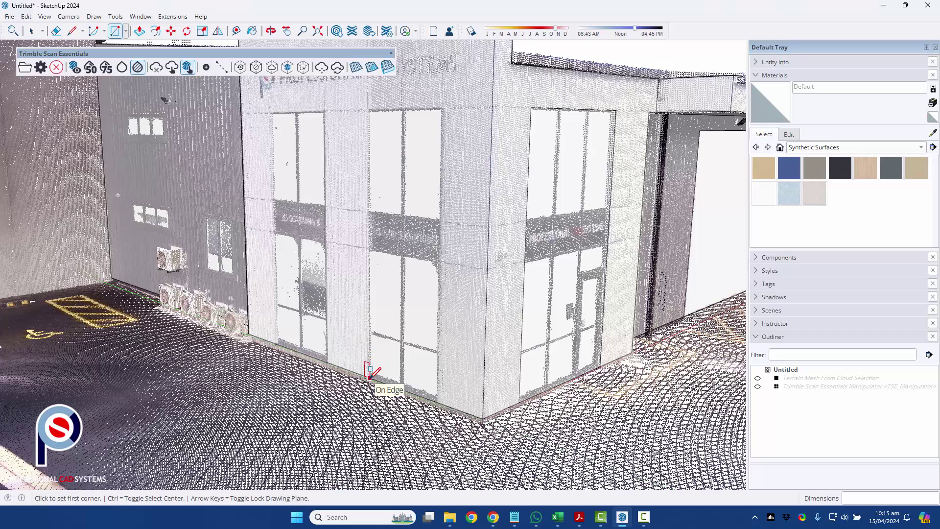
click(369, 377)
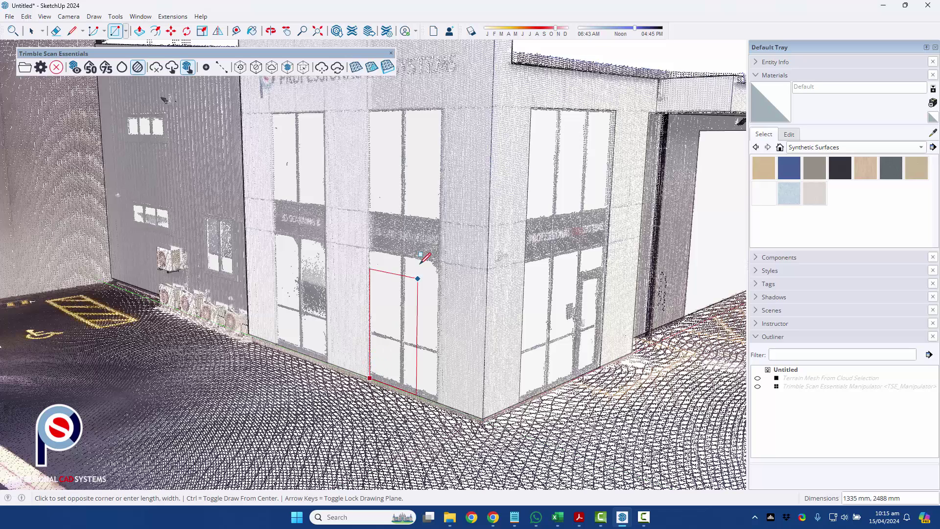
click(443, 107)
key(space)
key(m)
click(422, 109)
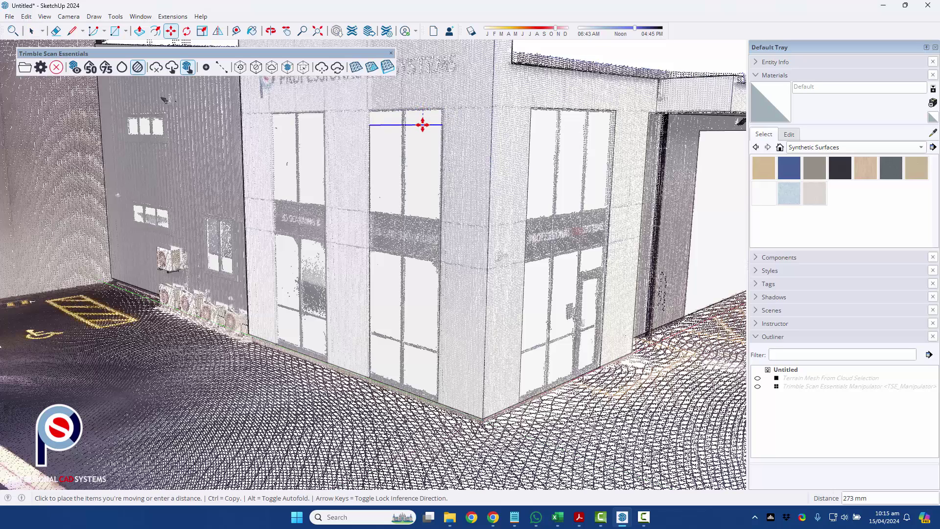
key(space)
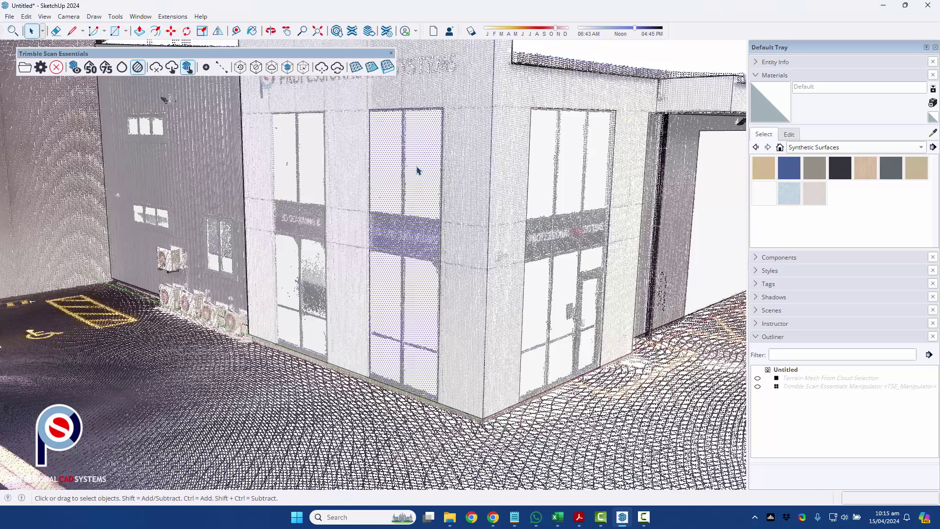
Step: Copy the front window's rectangle from its upper corner onto the matching corner of the neighbouring full-height window
click(418, 167)
middle_drag(391, 173, 397, 147)
key(m)
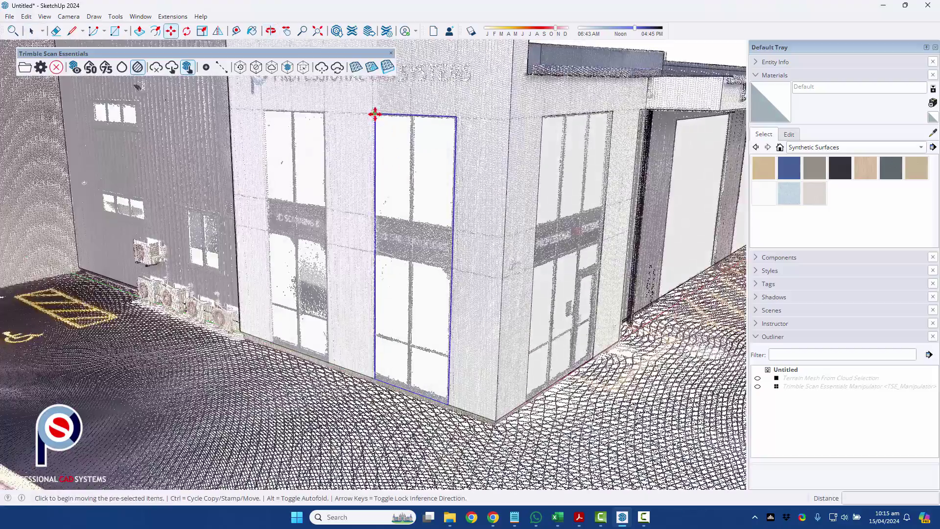
click(375, 114)
key(ctrl)
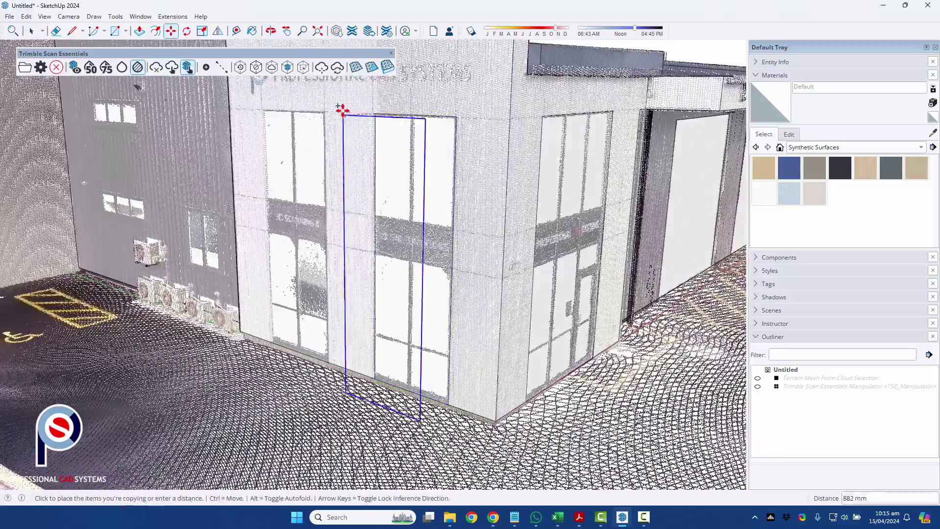
click(264, 108)
Step: Draw a rectangle of about 1491 x 1635 mm around the two-pane window on the dark clad front wall
middle_drag(254, 140, 381, 243)
key(r)
scroll(381, 243, up, 5)
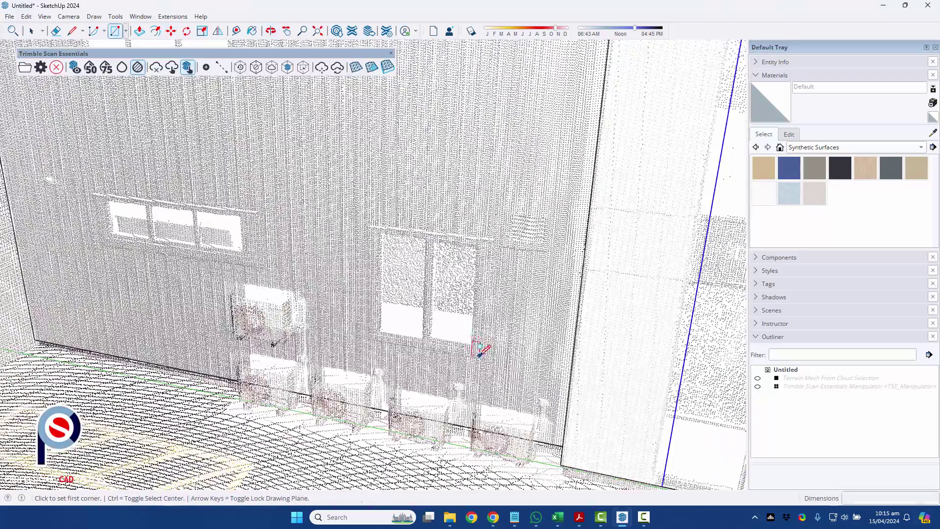
click(474, 353)
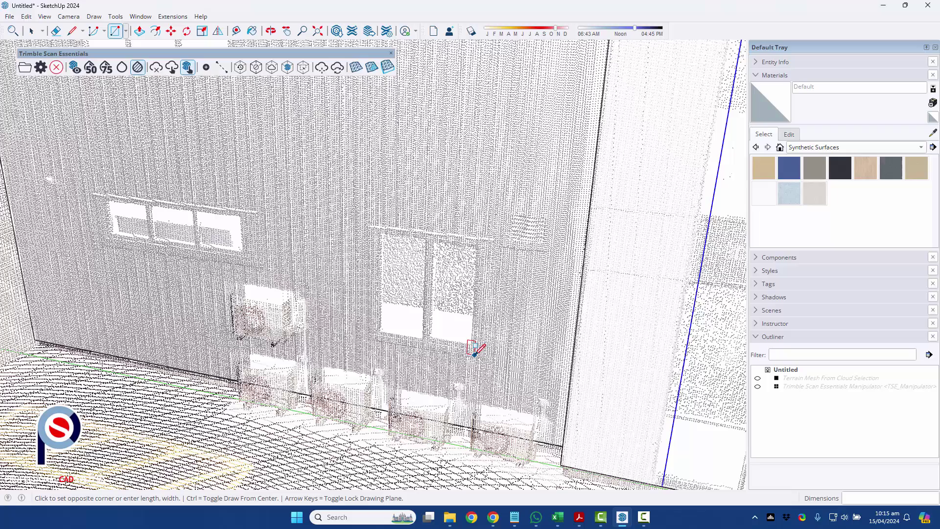
click(369, 225)
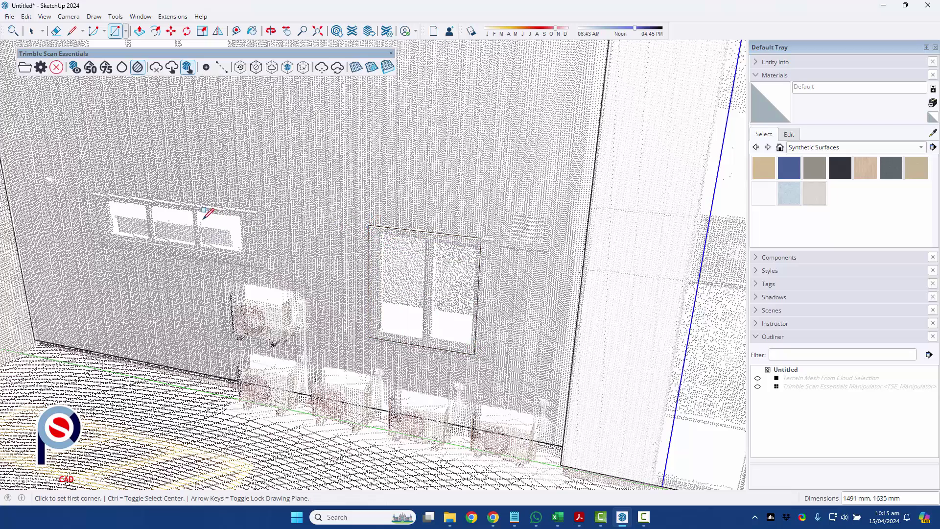
Step: Draw a rectangle around the lower three-pane strip window on the dark clad front wall
shift+middle_drag(156, 207, 212, 213)
click(152, 198)
click(313, 268)
Step: Copy the lower strip window's rectangle straight up onto the upper three-pane window
middle_drag(313, 268, 304, 247)
key(space)
click(298, 312)
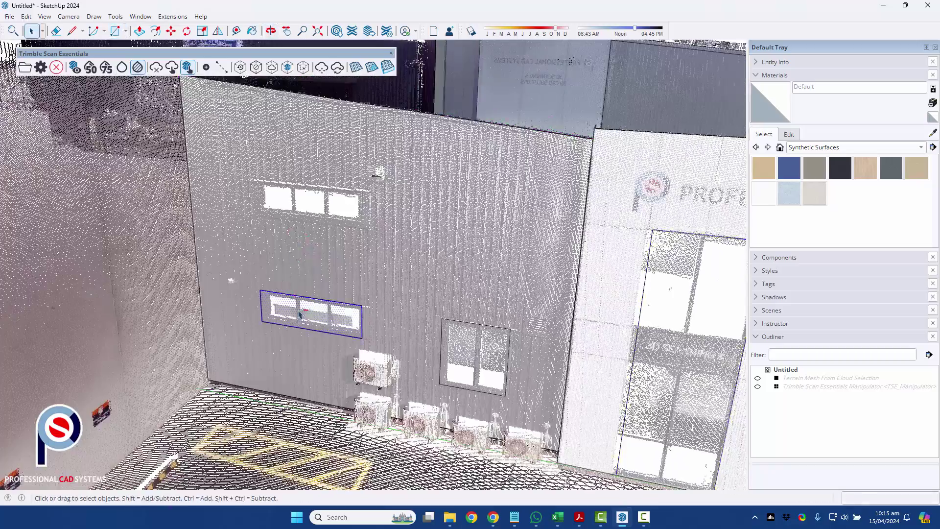
key(m)
click(300, 314)
key(ctrl)
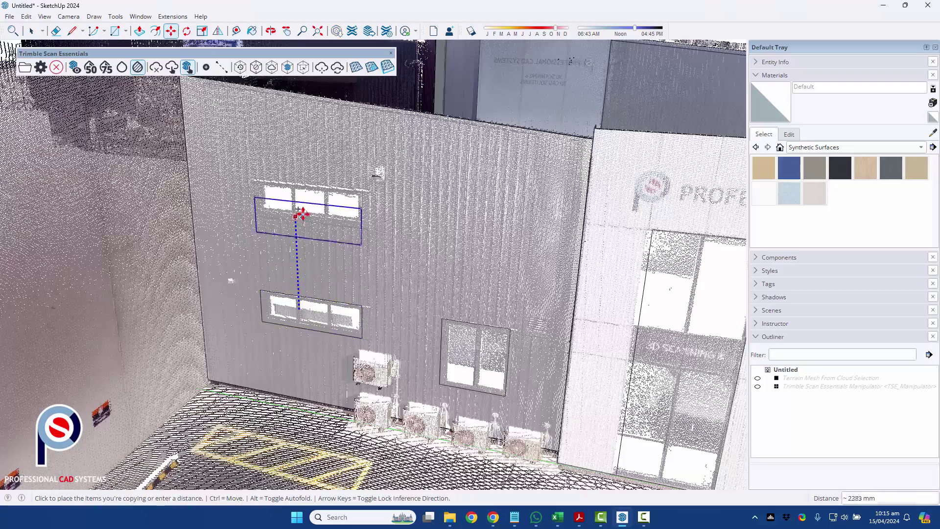
click(299, 198)
middle_drag(300, 198, 264, 236)
key(space)
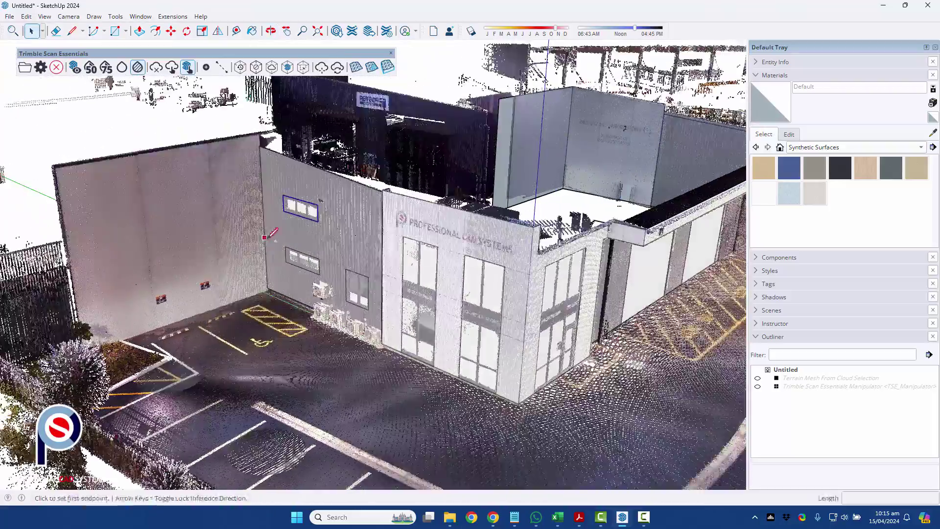
Step: Trace the plain side wall's outline as a closed face, starting with its inner vertical edge about 8325 mm high
key(l)
click(267, 288)
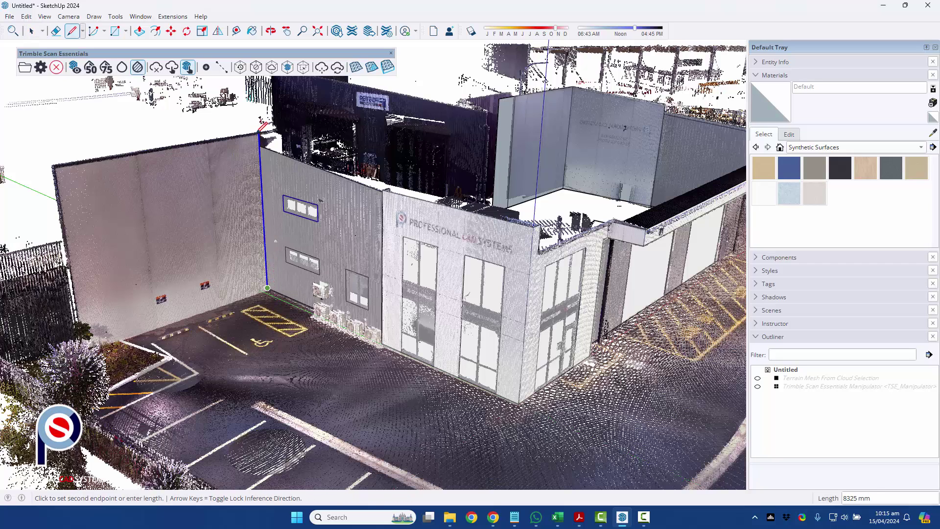
click(259, 133)
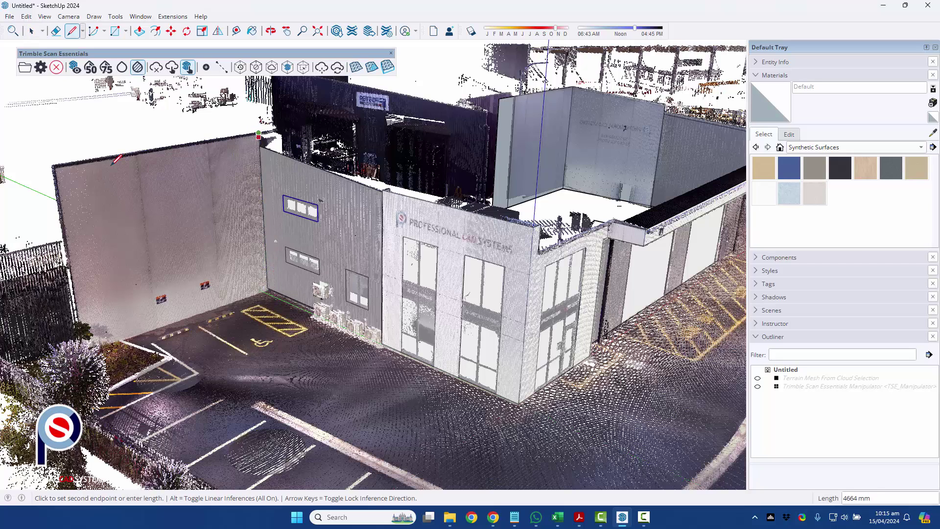
click(53, 165)
click(267, 288)
click(268, 288)
Step: Unhide the terrain mesh and turn off the point cloud display to view the modelled building on its own
middle_drag(248, 248, 395, 246)
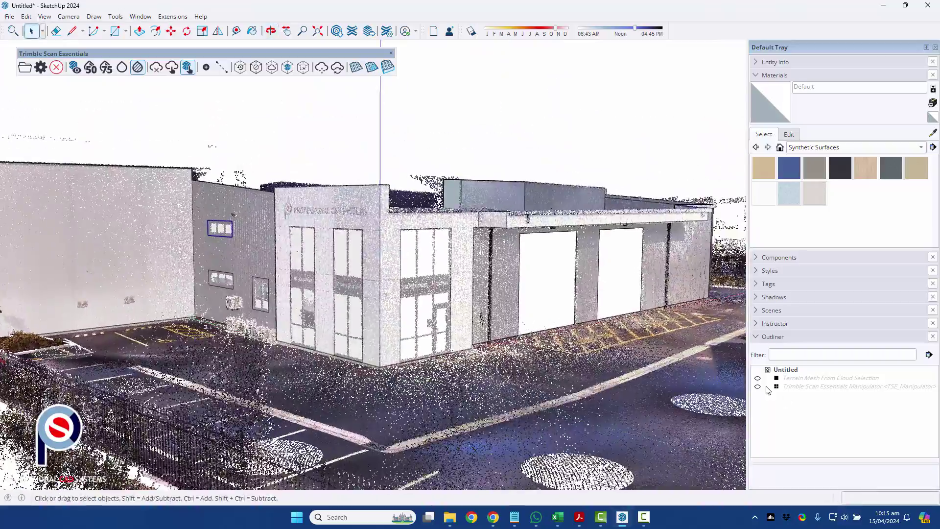
click(758, 378)
middle_drag(418, 331, 399, 275)
key(space)
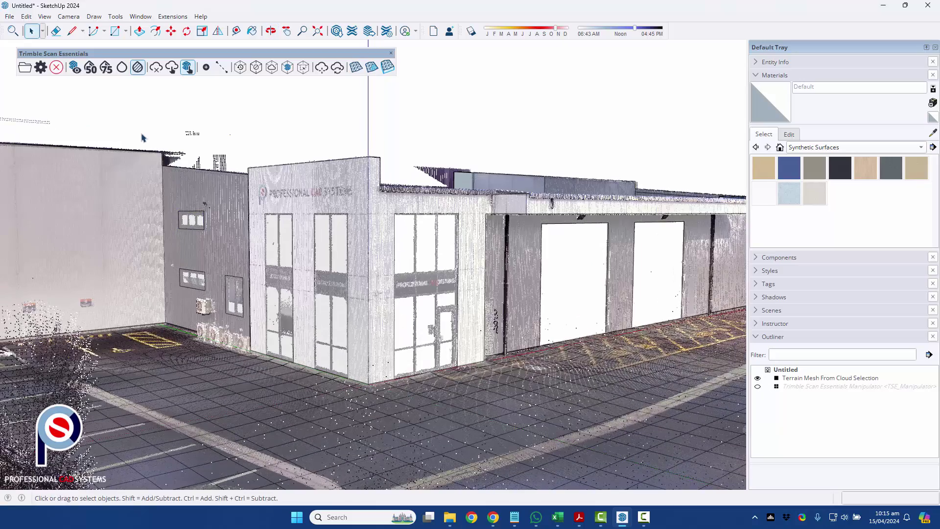
click(74, 67)
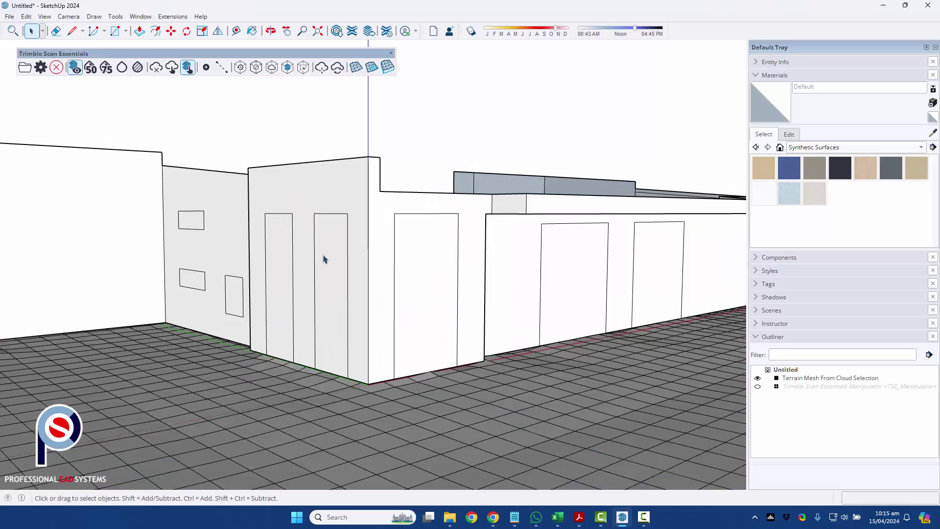
middle_drag(334, 261, 434, 273)
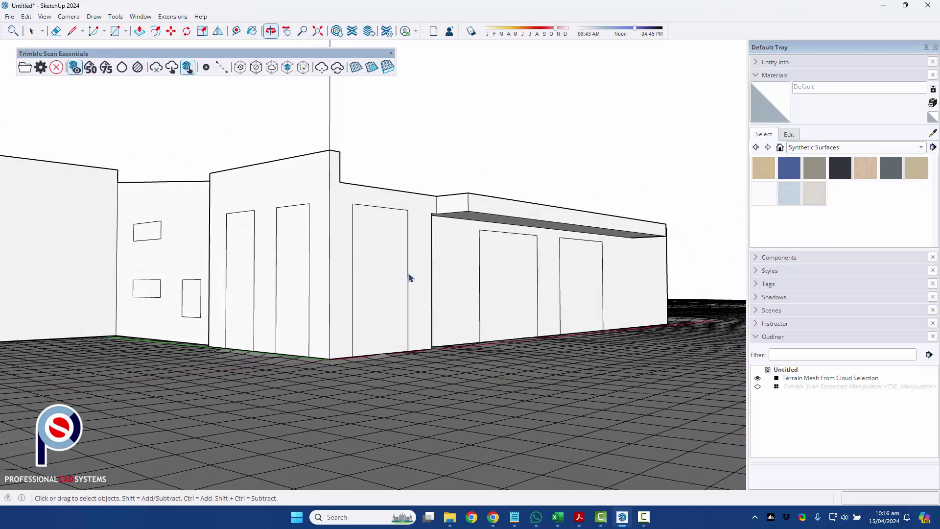
middle_drag(361, 278, 323, 300)
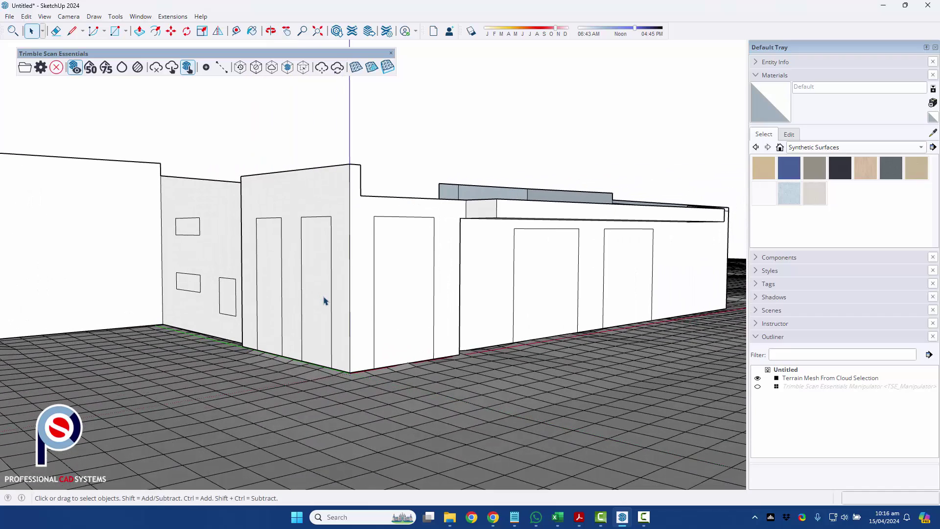
middle_drag(408, 309, 368, 300)
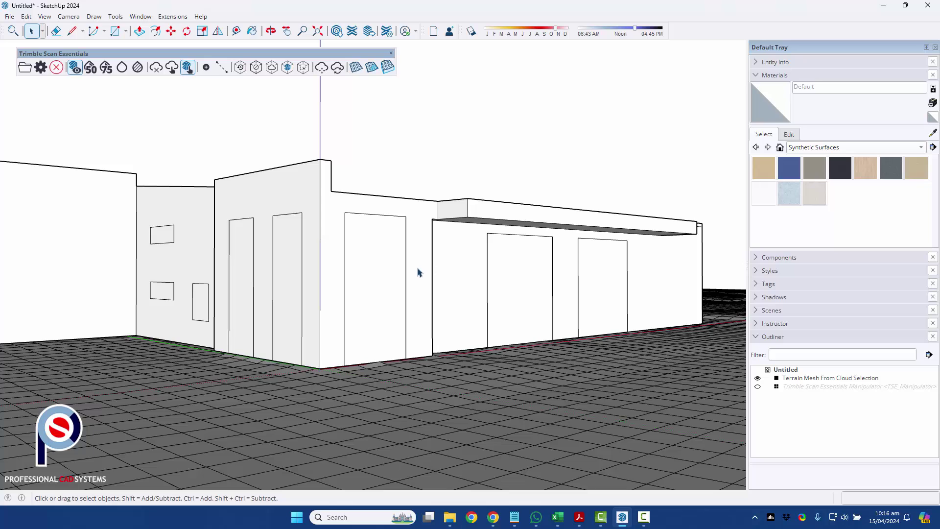
Step: Turn on the Inspection Map in the Point Cloud Manager and display the cloud using conditional blending with transparency
click(39, 69)
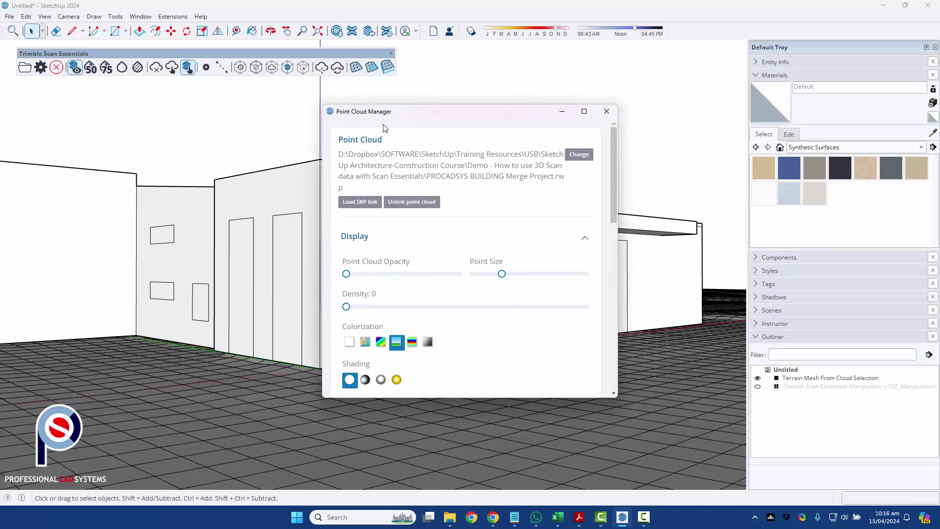
drag(527, 398, 527, 473)
drag(446, 114, 309, 82)
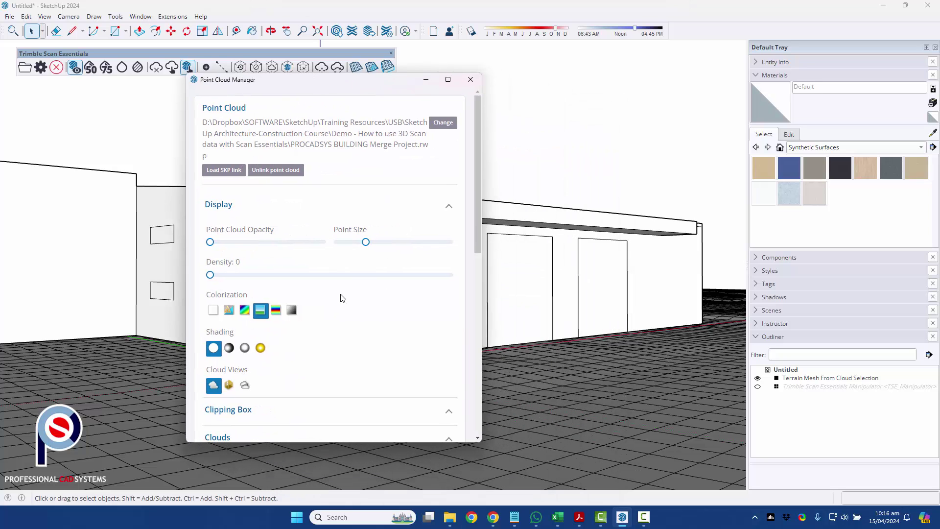
drag(313, 443, 317, 472)
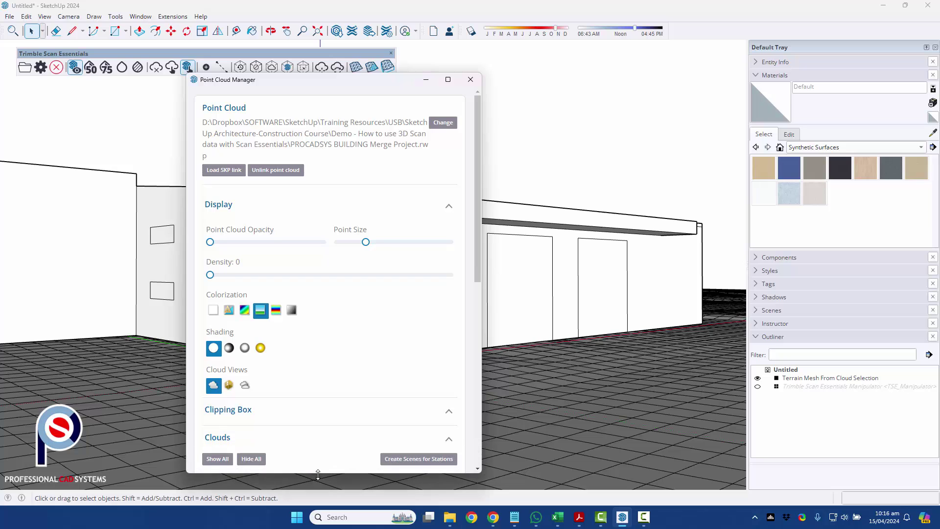
scroll(337, 366, down, 4)
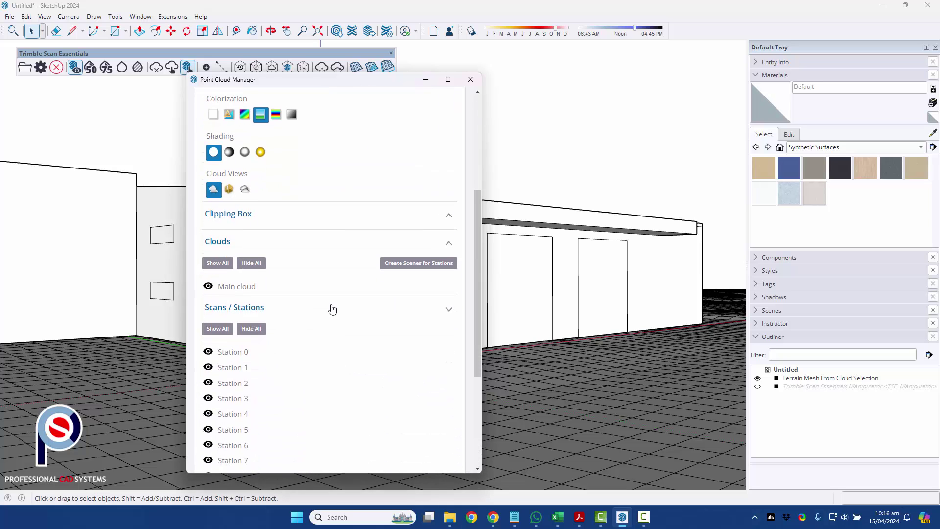
scroll(336, 310, down, 4)
click(446, 378)
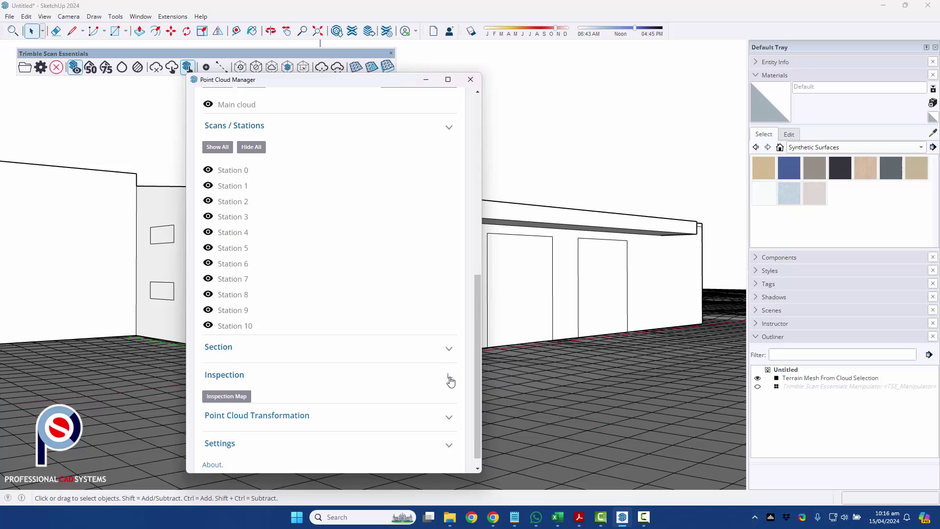
click(230, 396)
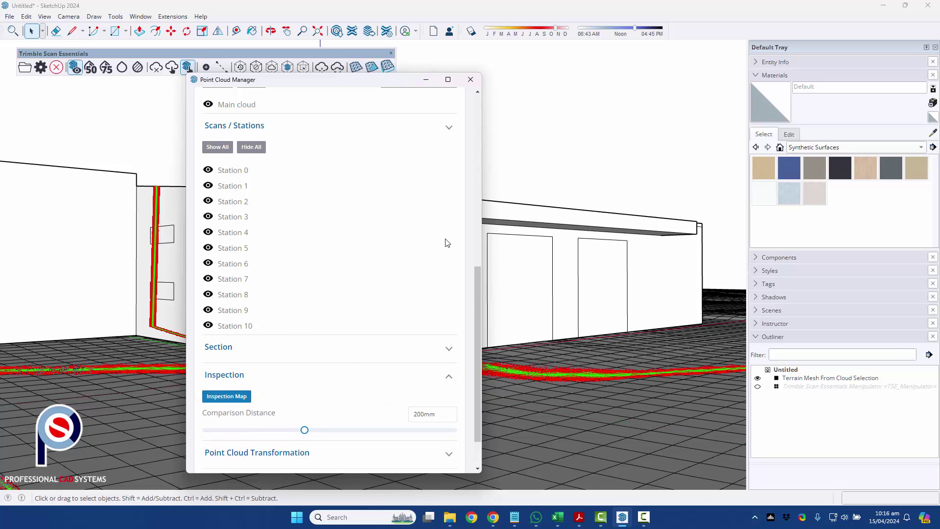
click(137, 67)
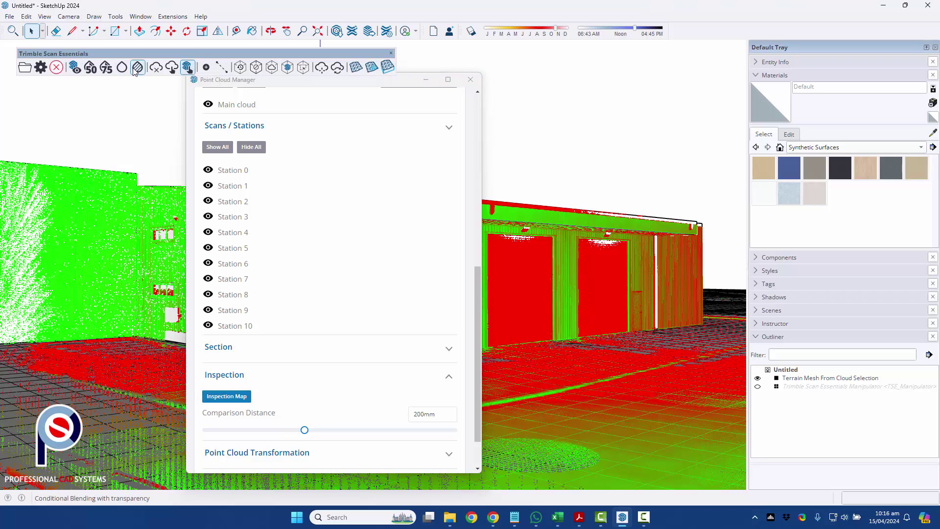
Step: Set the inspection's comparison distance to 50 mm, regenerate the Inspection Map and close the Point Cloud Manager
drag(403, 80, 616, 86)
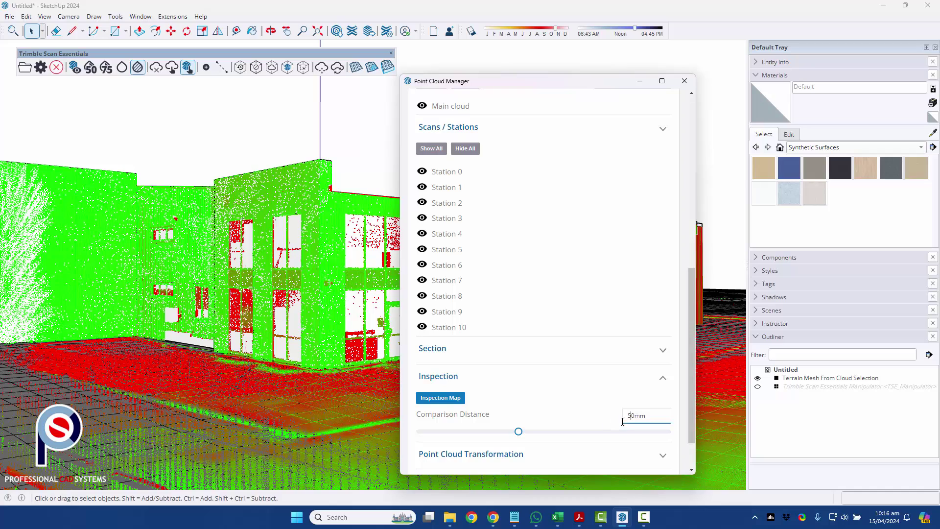
click(439, 399)
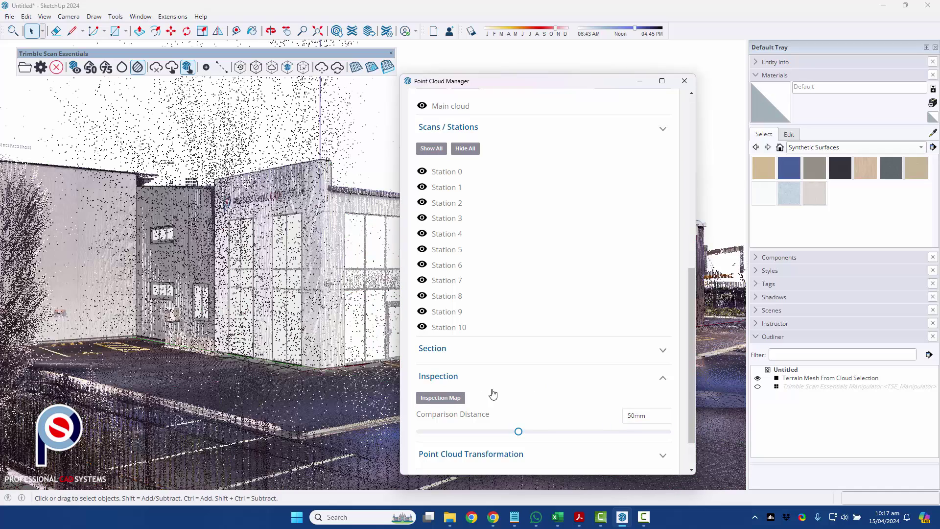
click(459, 399)
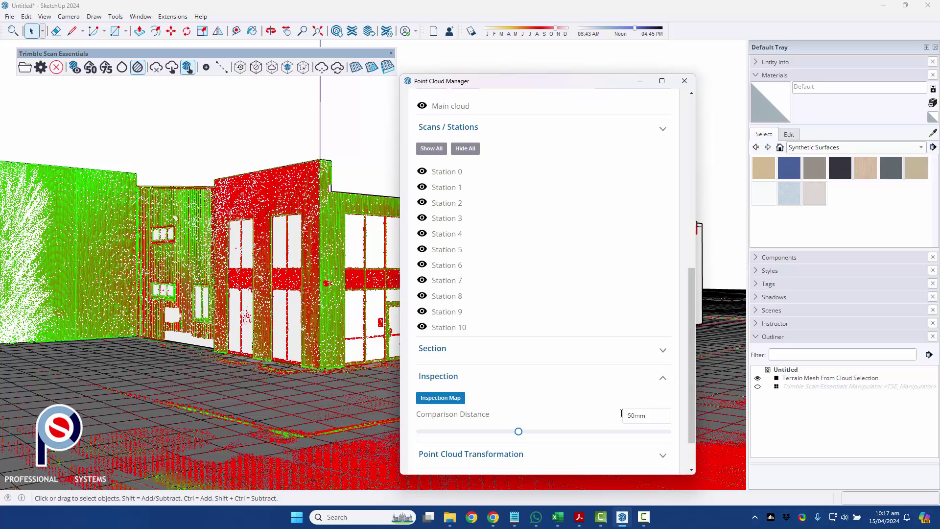
click(684, 82)
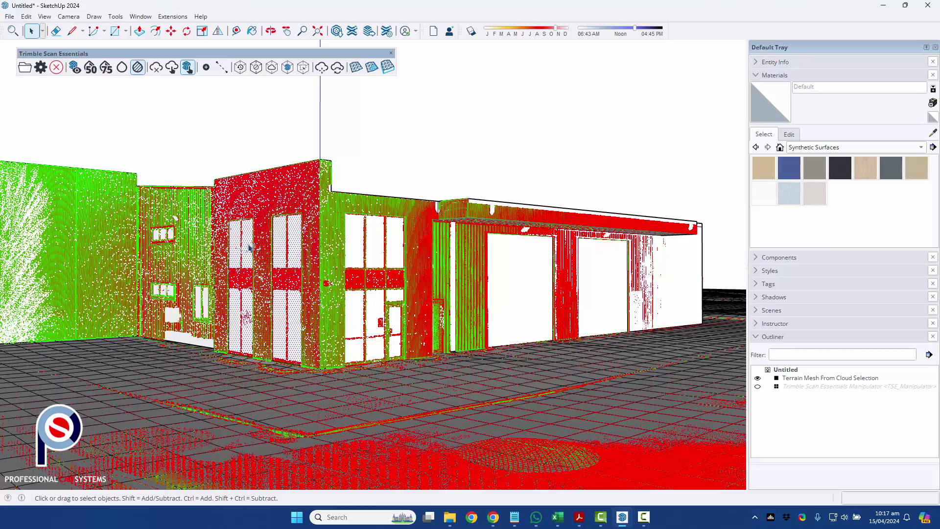
Step: Move the selected front wall face with the two full-height windows about 12 mm along the red axis to match the scan
scroll(300, 188, up, 3)
middle_drag(300, 188, 310, 254)
scroll(311, 255, up, 1)
key(m)
click(311, 255)
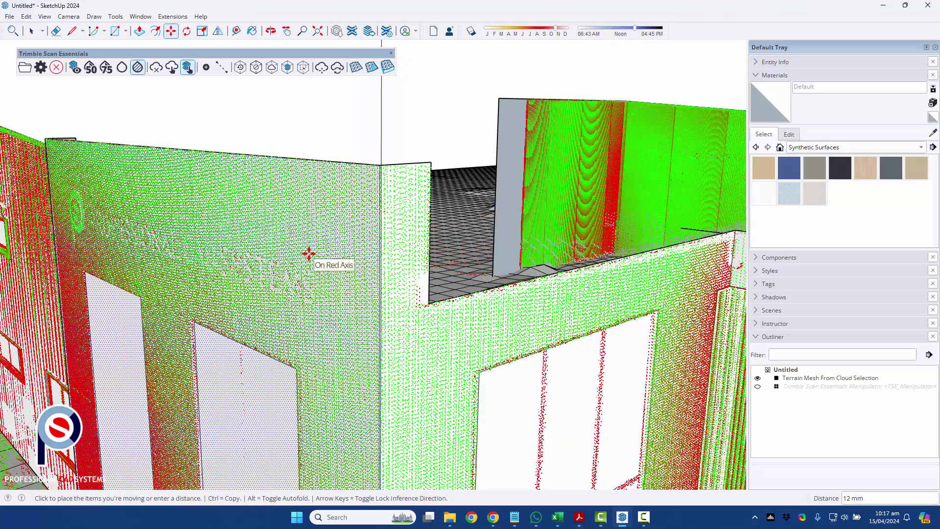
click(309, 254)
middle_drag(191, 263, 553, 308)
scroll(328, 233, down, 2)
middle_drag(392, 256, 303, 289)
key(space)
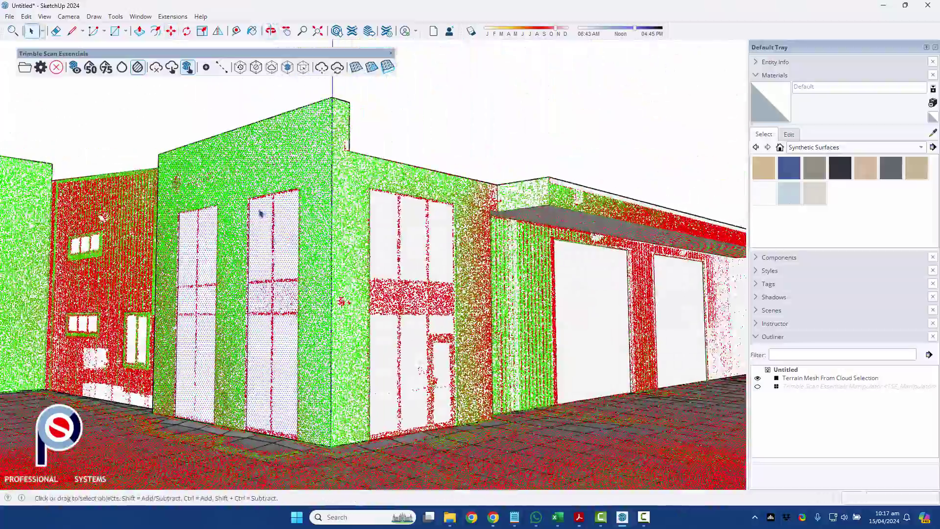
Step: Open the Inspection settings in the Point Cloud Manager again
click(41, 67)
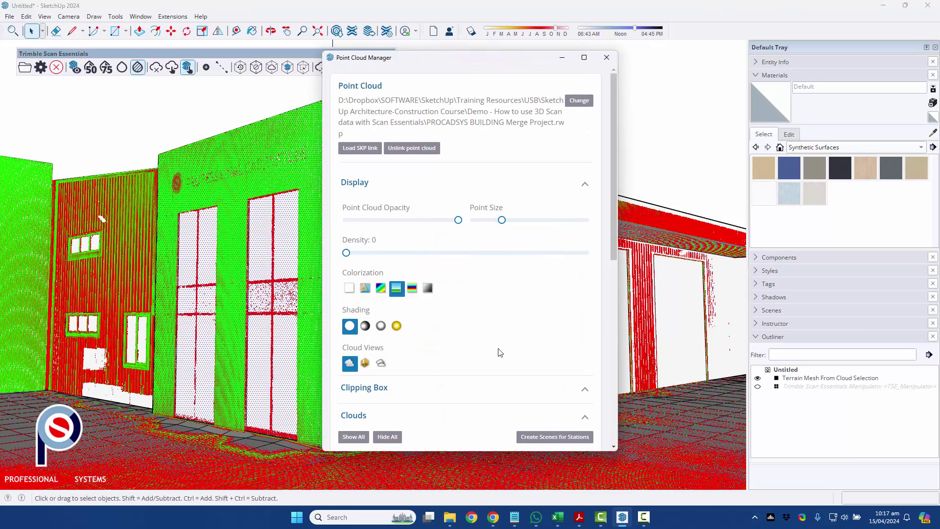
scroll(503, 355, down, 8)
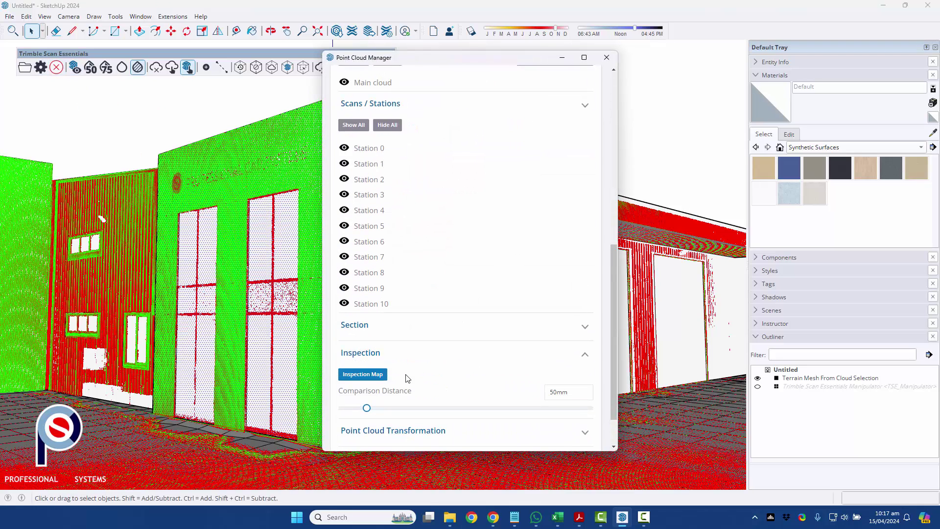